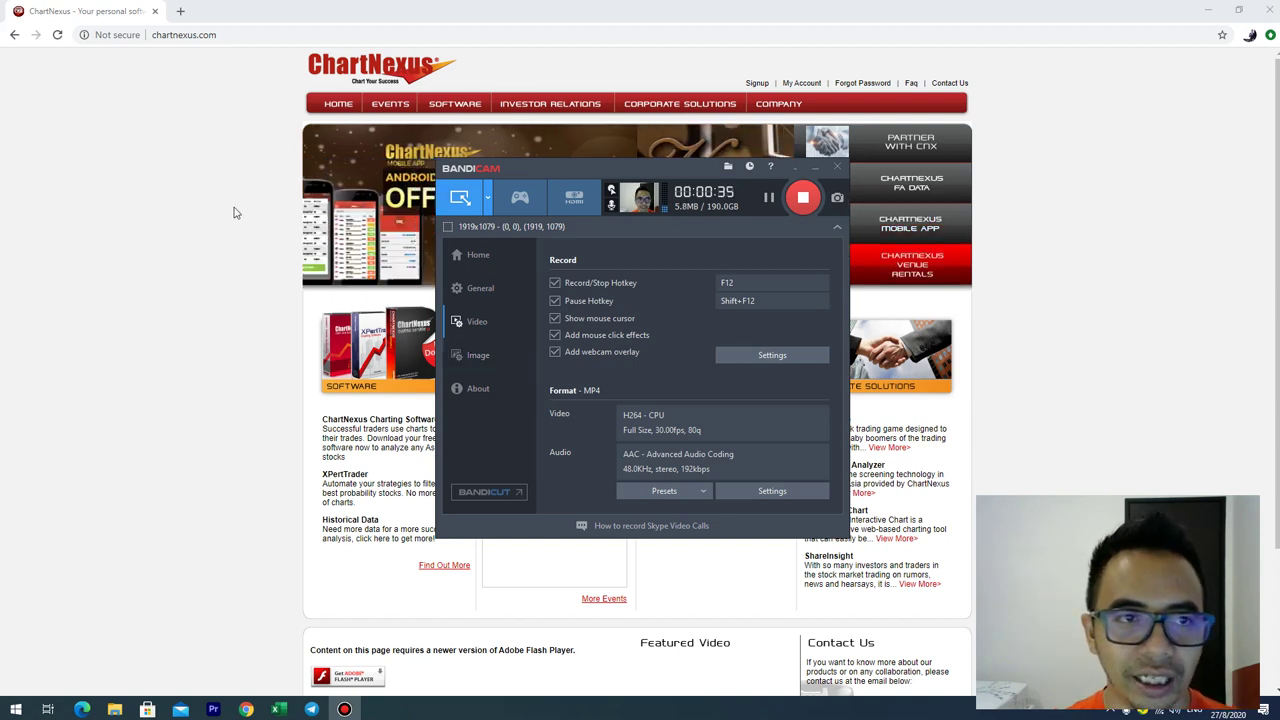
Step: Search Google for chartnexus and open the ChartNexus homepage
click(172, 35)
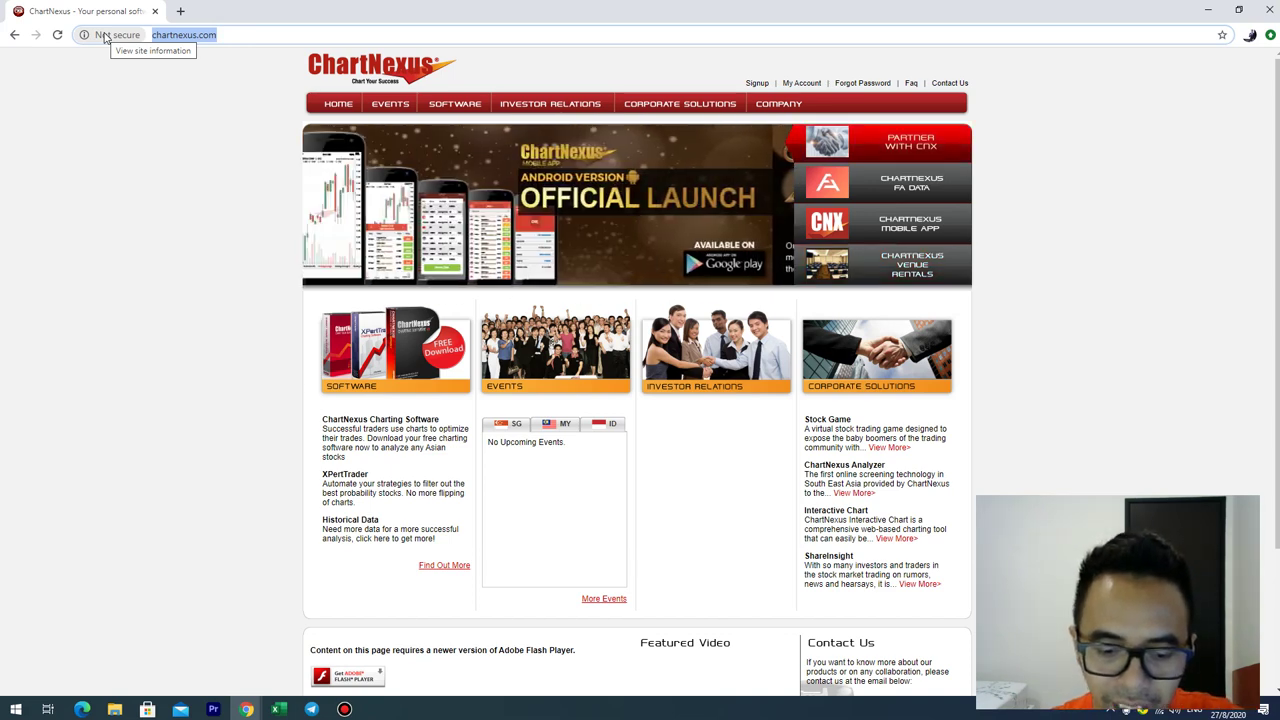
text(char)
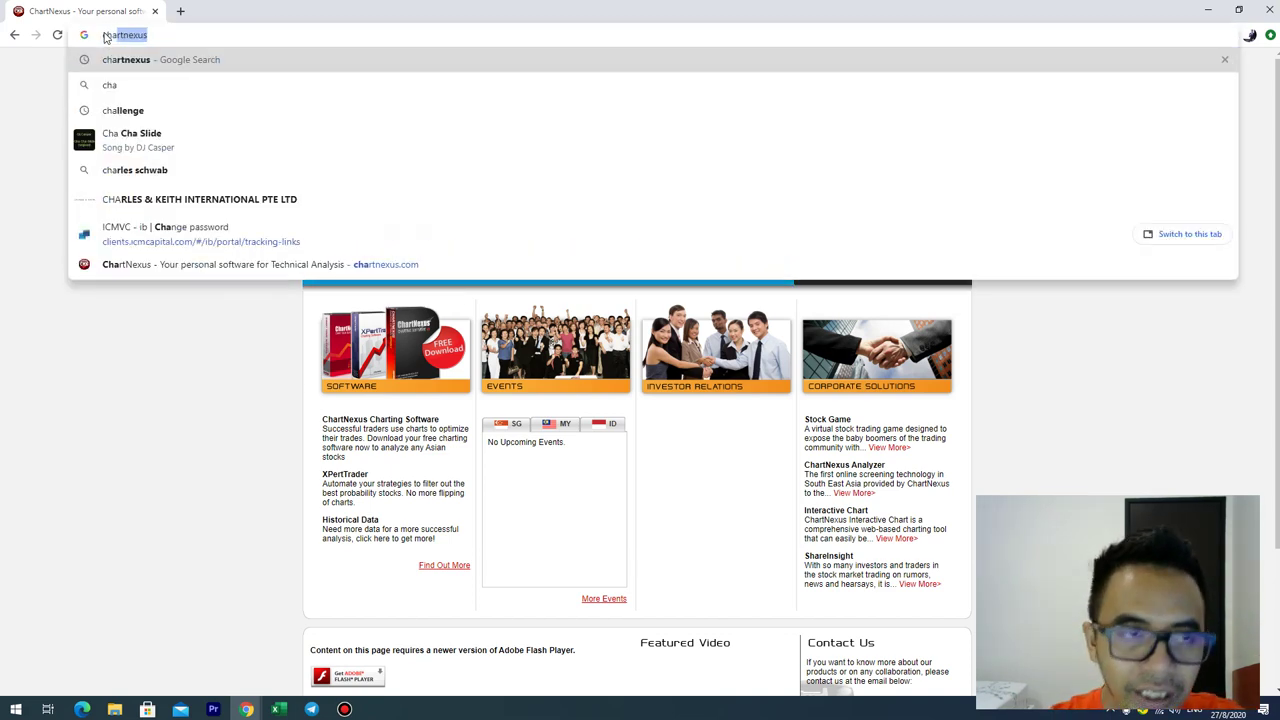
click(210, 61)
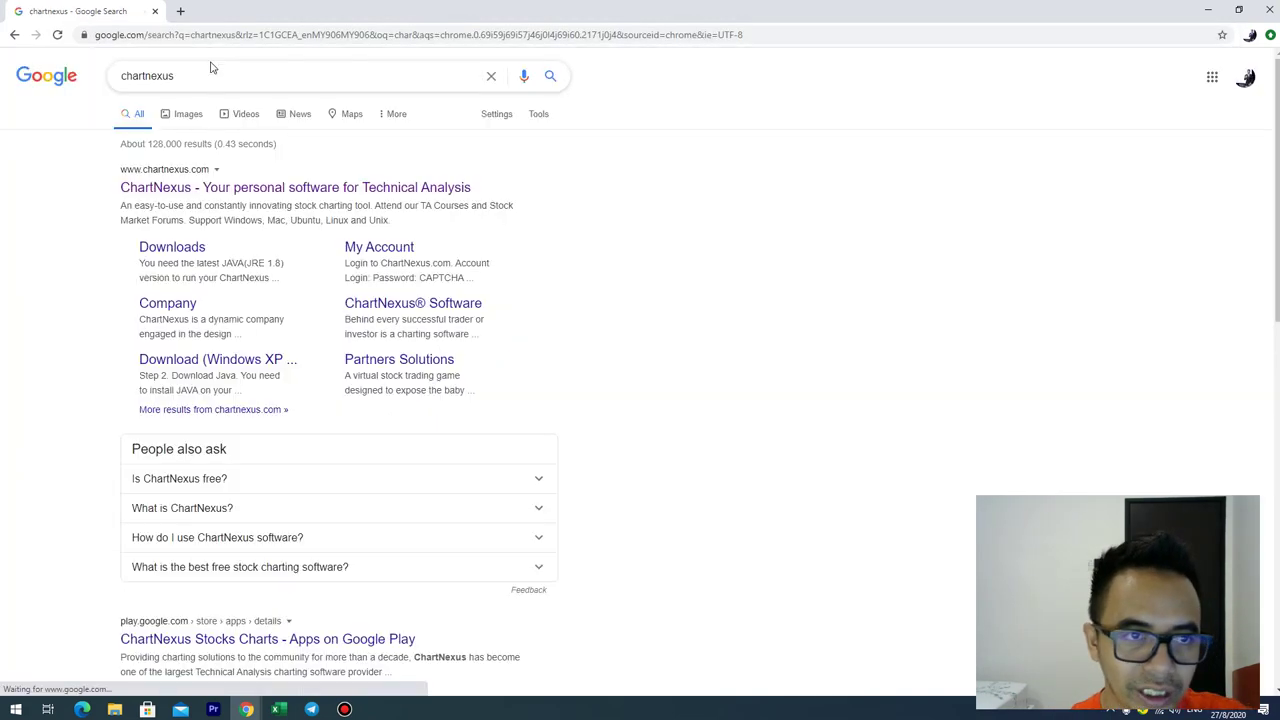
click(174, 194)
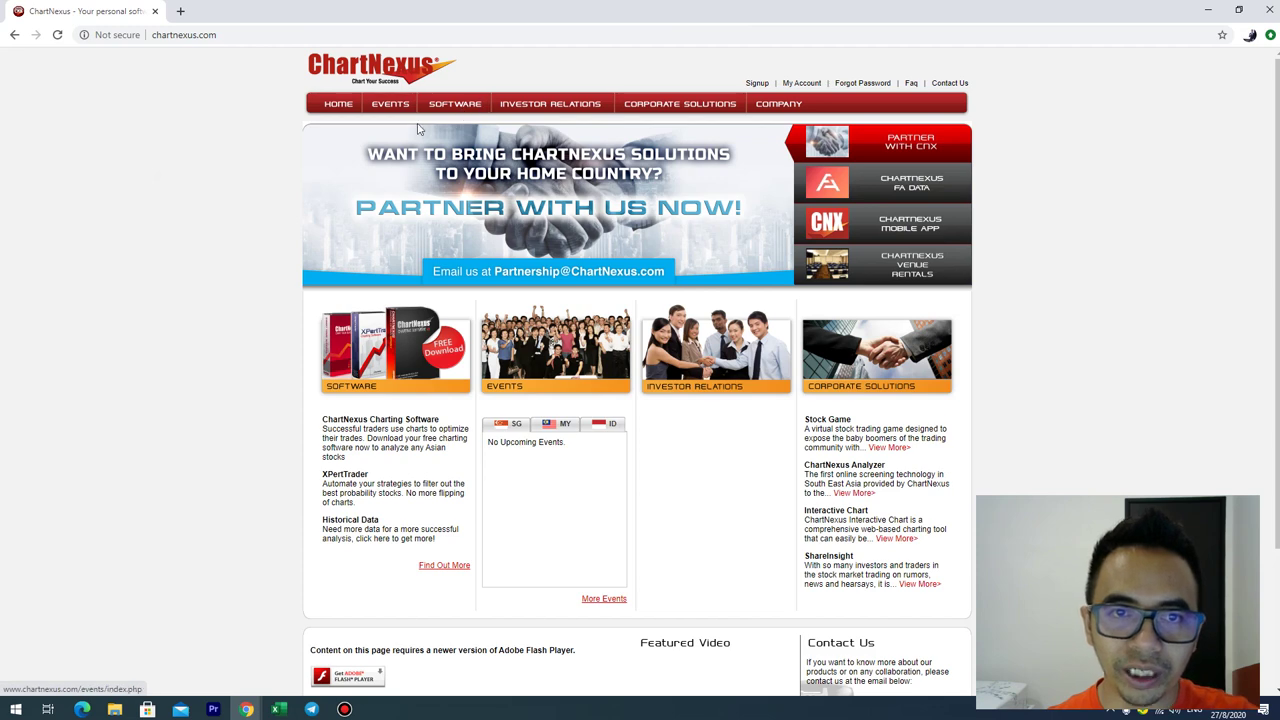
Step: Go to the SOFTWARE section's free download page and start the Free Download wizard
click(464, 108)
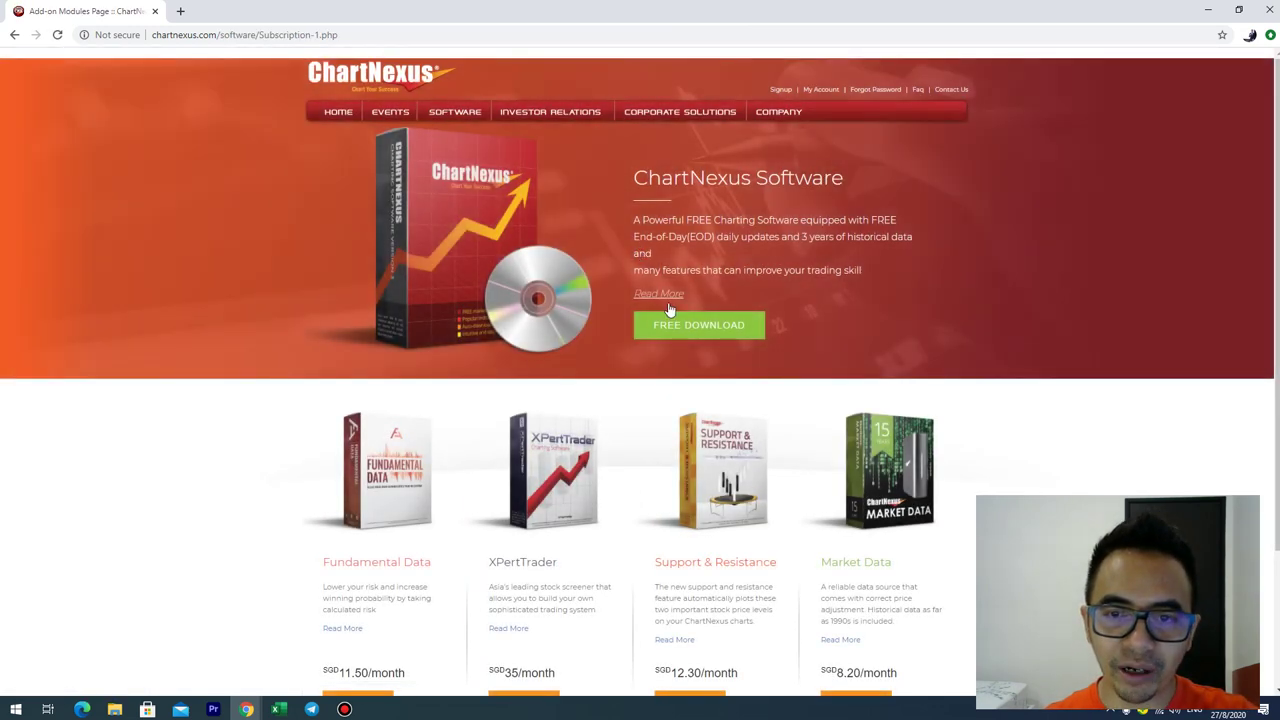
scroll(730, 378, down, 2)
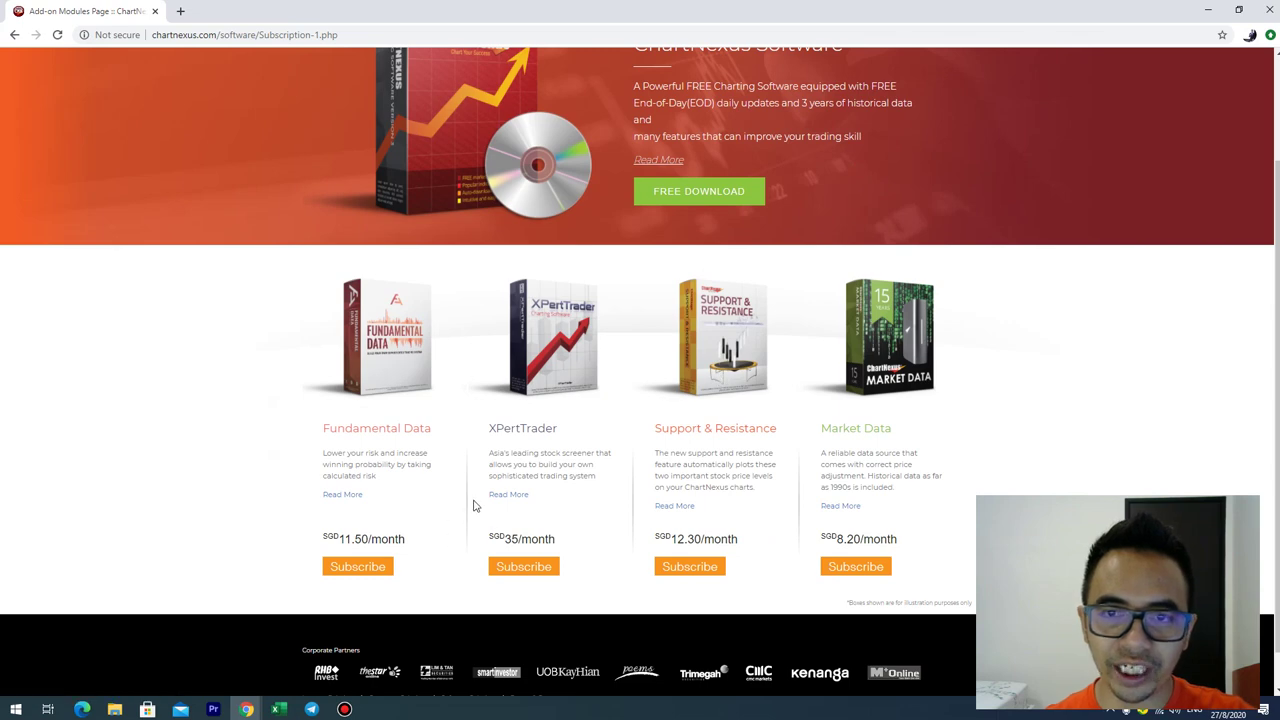
click(701, 206)
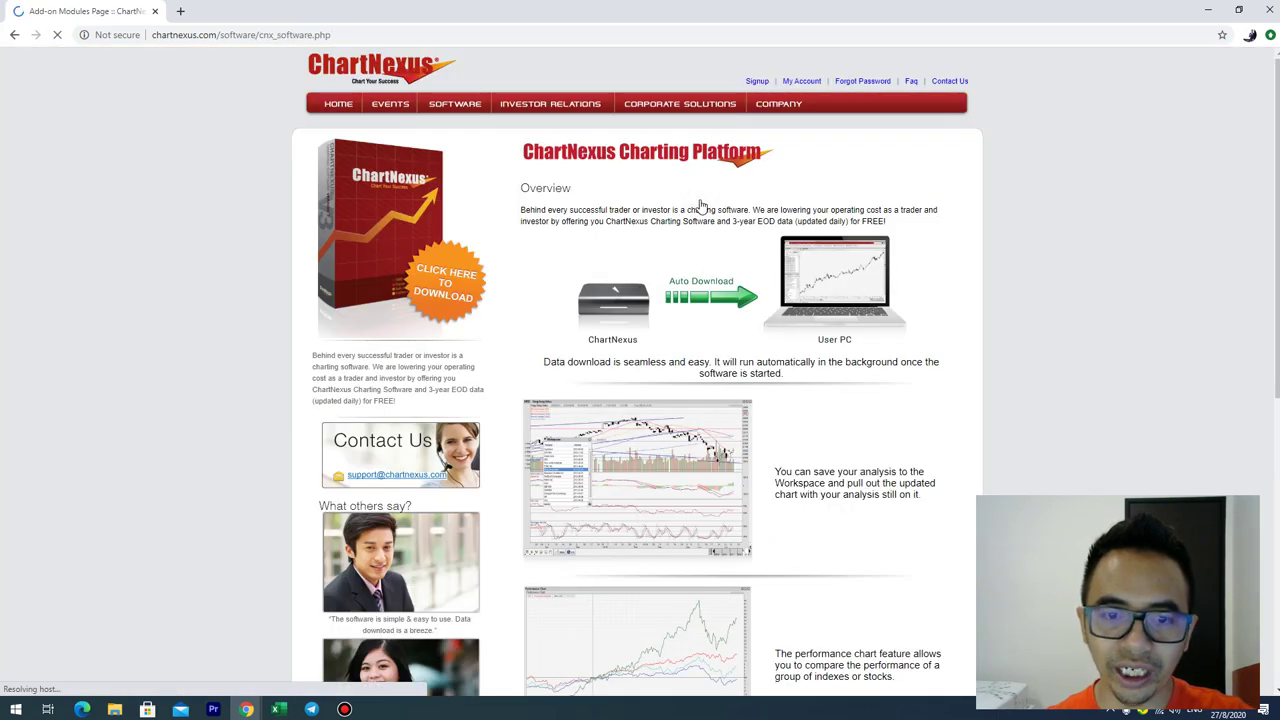
scroll(701, 206, down, 5)
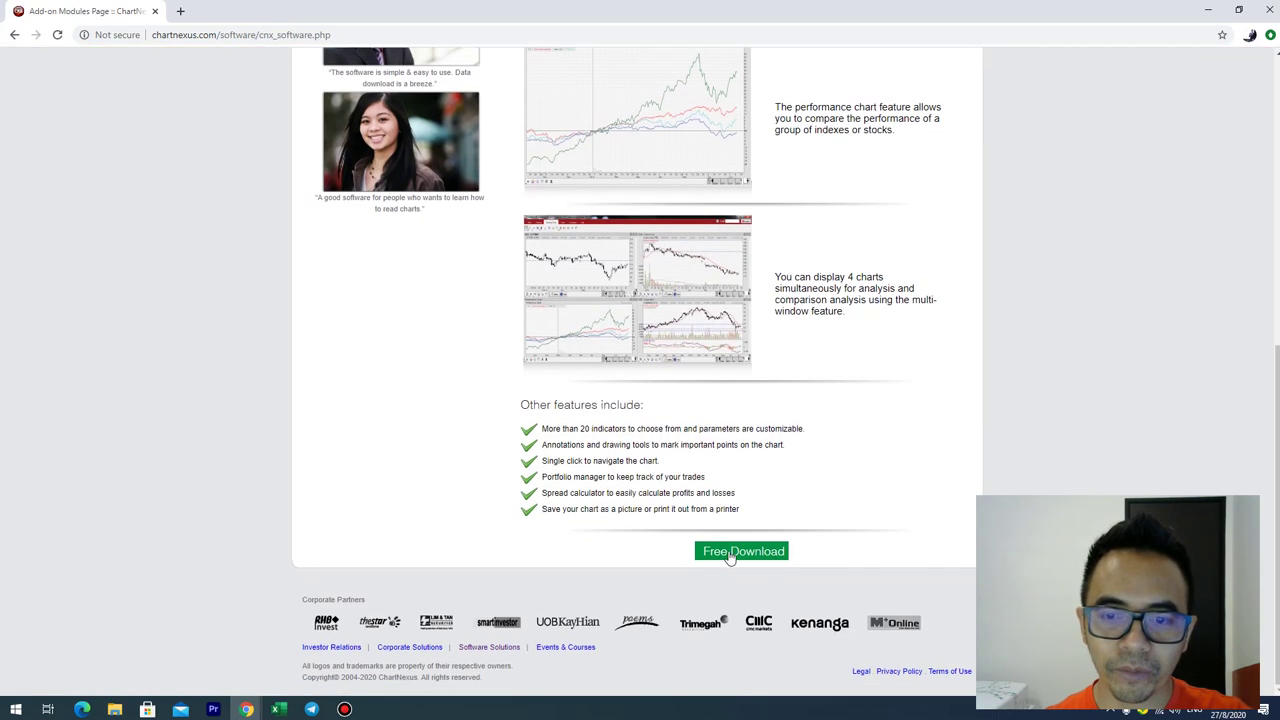
click(738, 556)
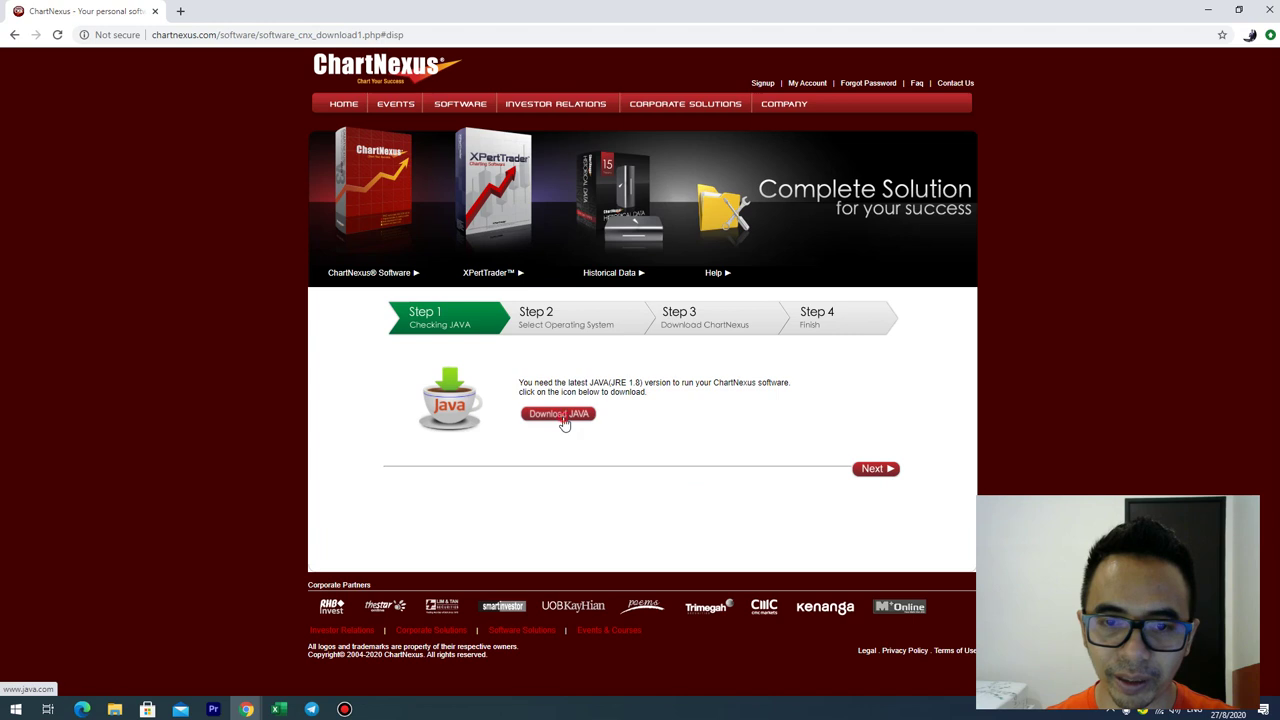
Step: Download the Java for Windows setup after agreeing to the licence
click(563, 416)
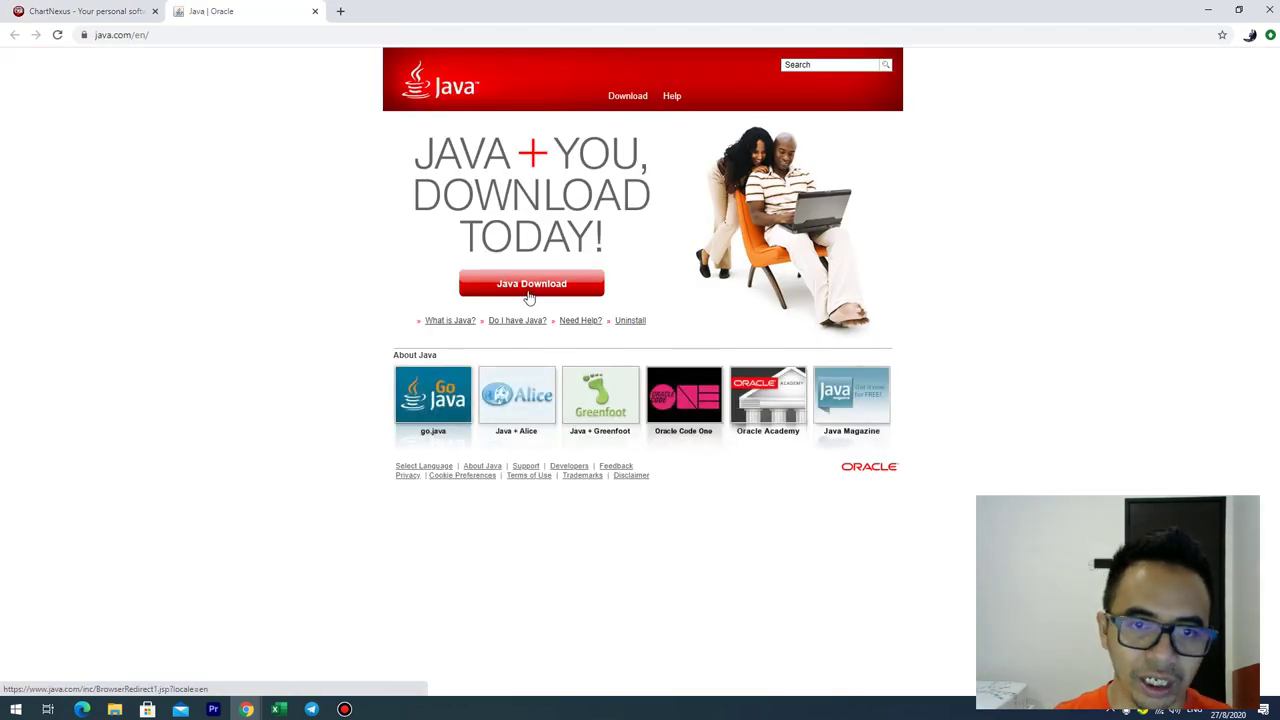
click(530, 290)
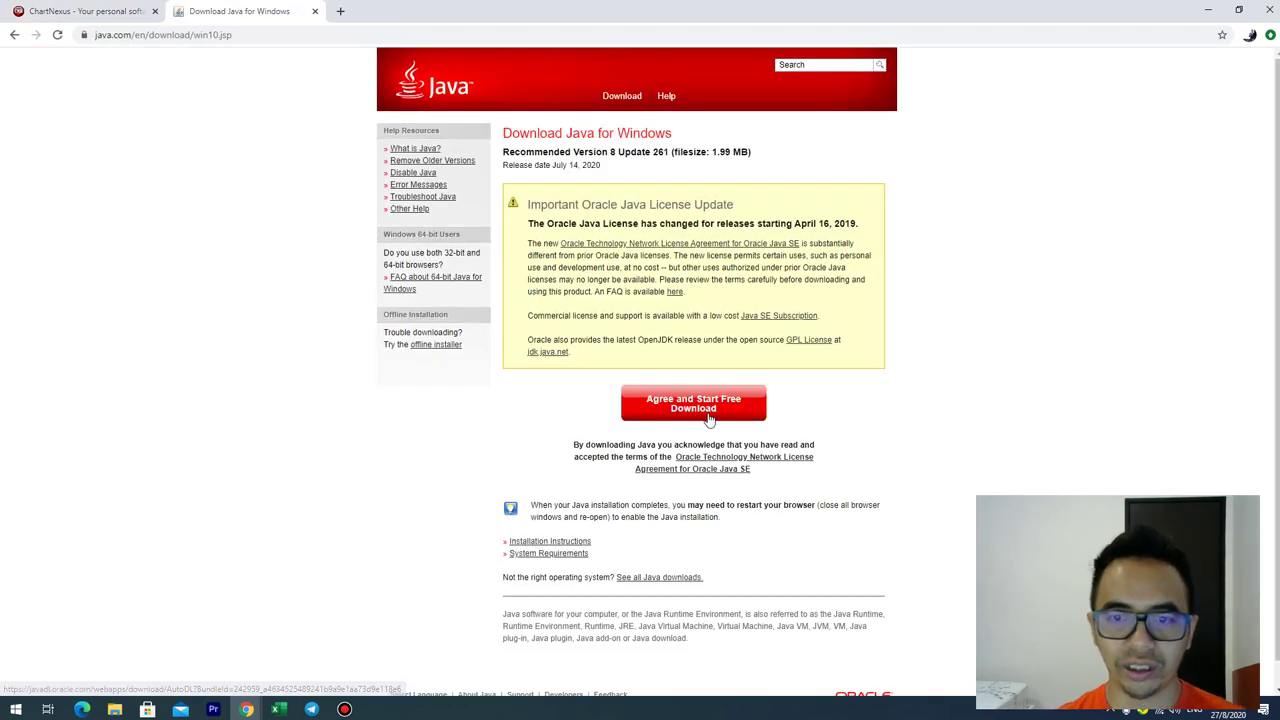
click(708, 410)
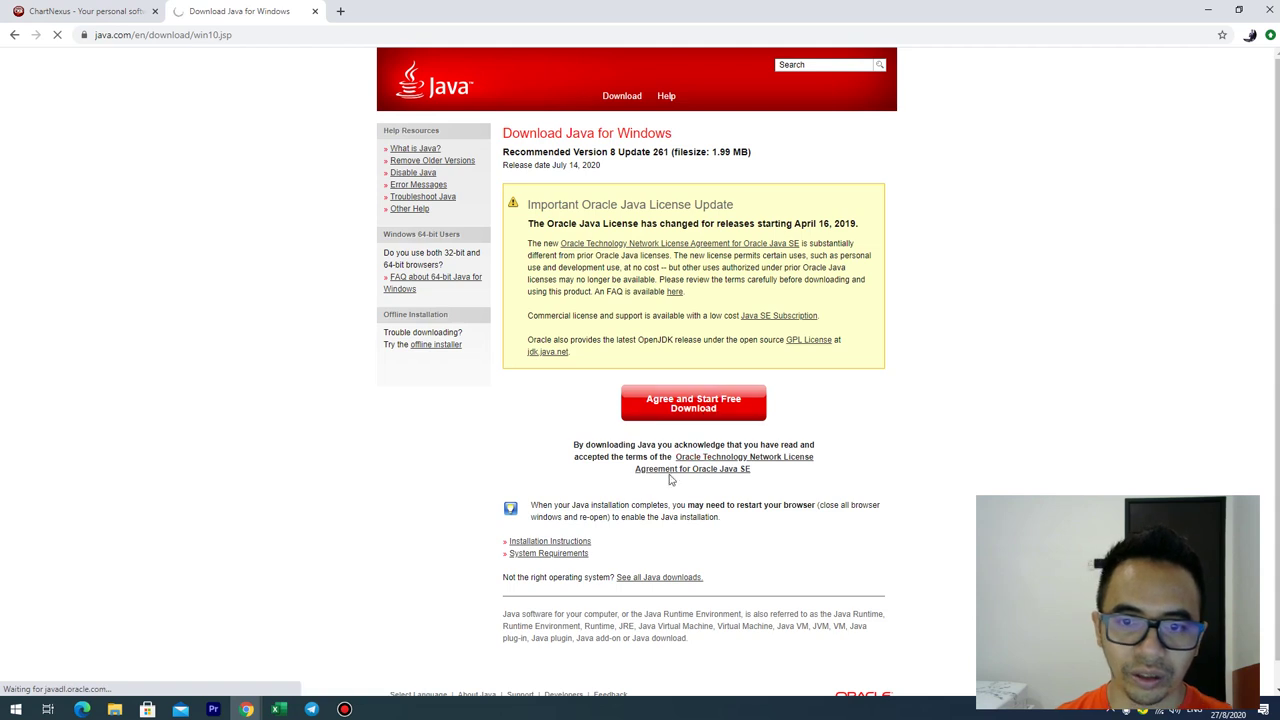
Step: Run JavaSetup8u261.exe to install Java, then close the Java tab
click(70, 680)
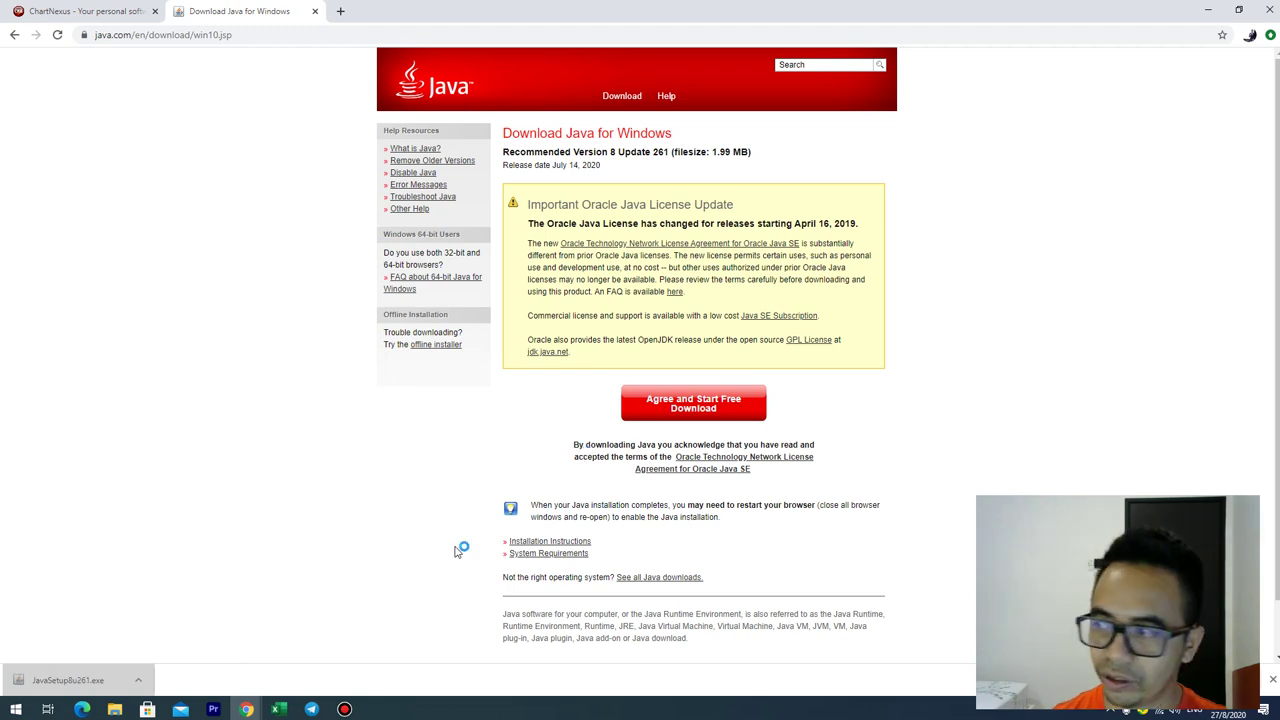
click(764, 474)
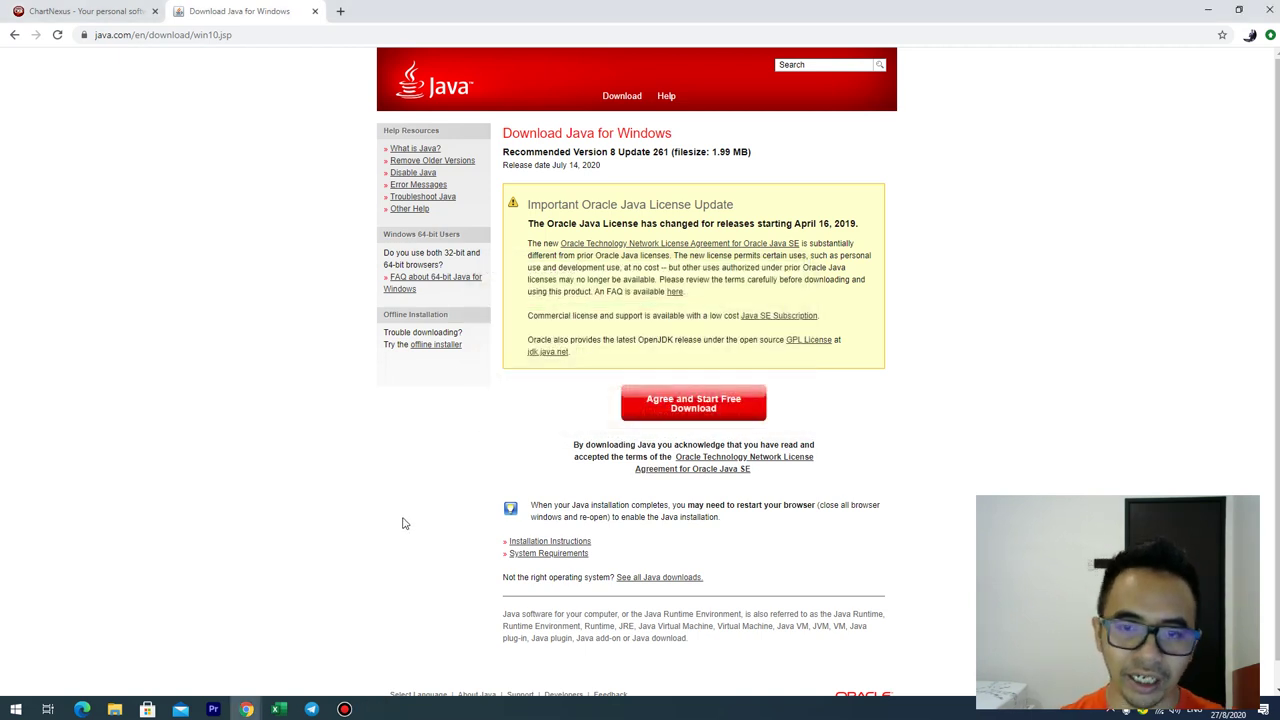
scroll(683, 435, down, 1)
scroll(683, 437, up, 1)
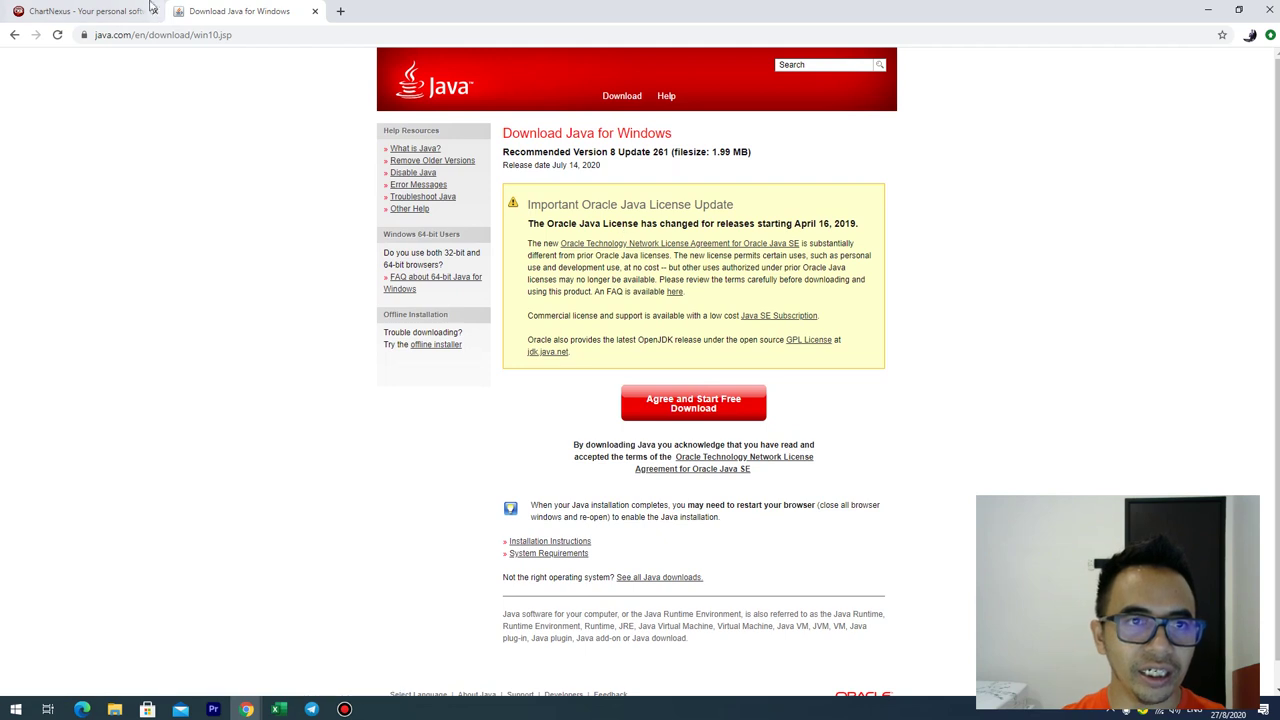
click(314, 11)
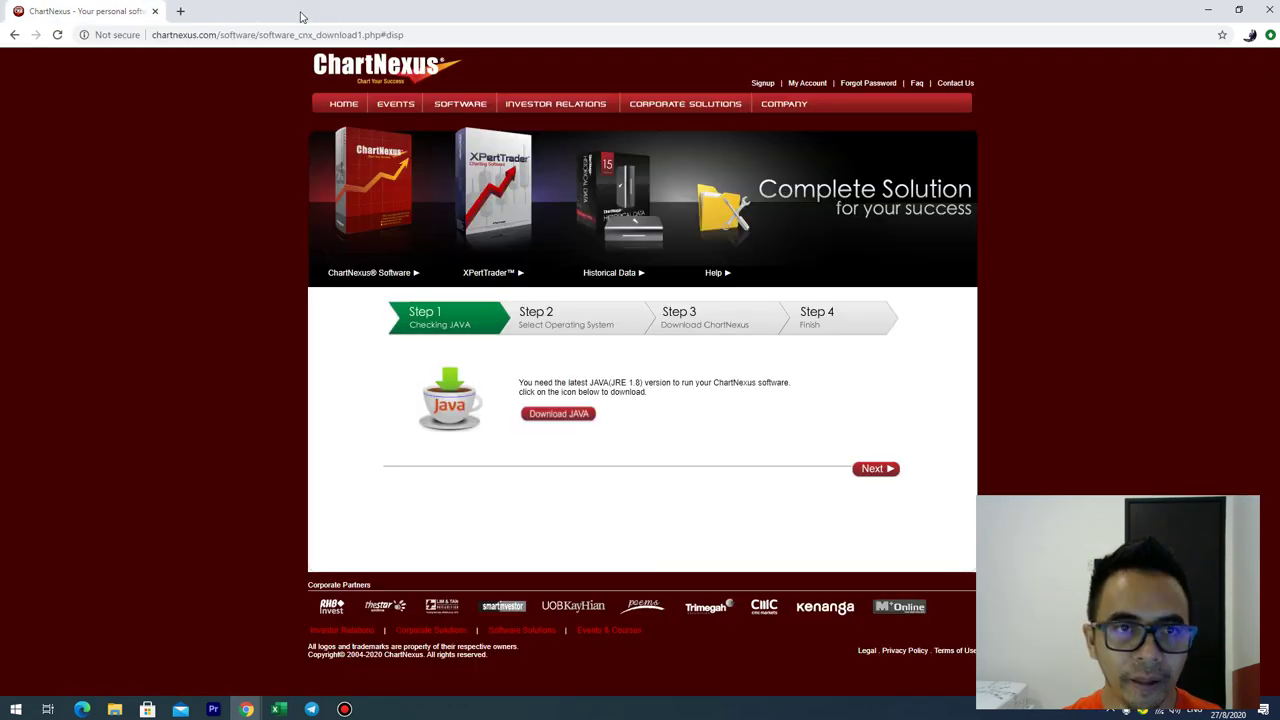
Step: Keep Windows 7, XP, Vista as the operating system and download ChartNexus_Setup.exe
click(887, 478)
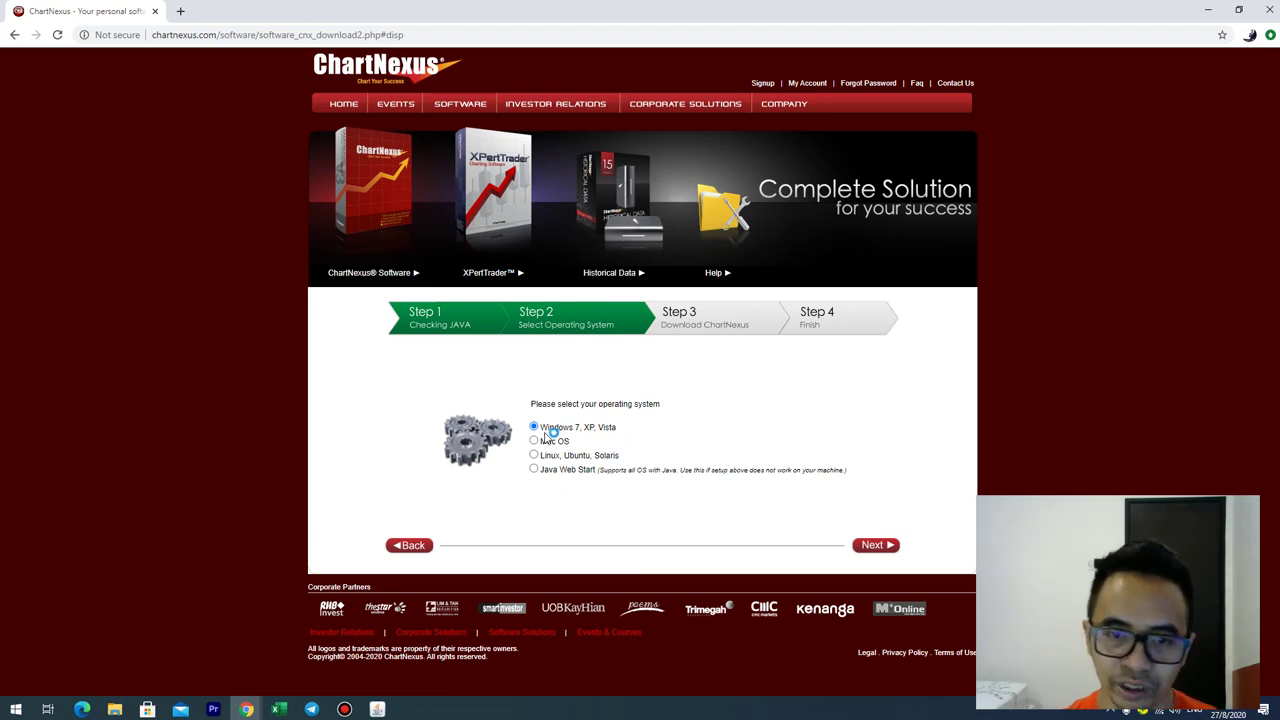
click(876, 551)
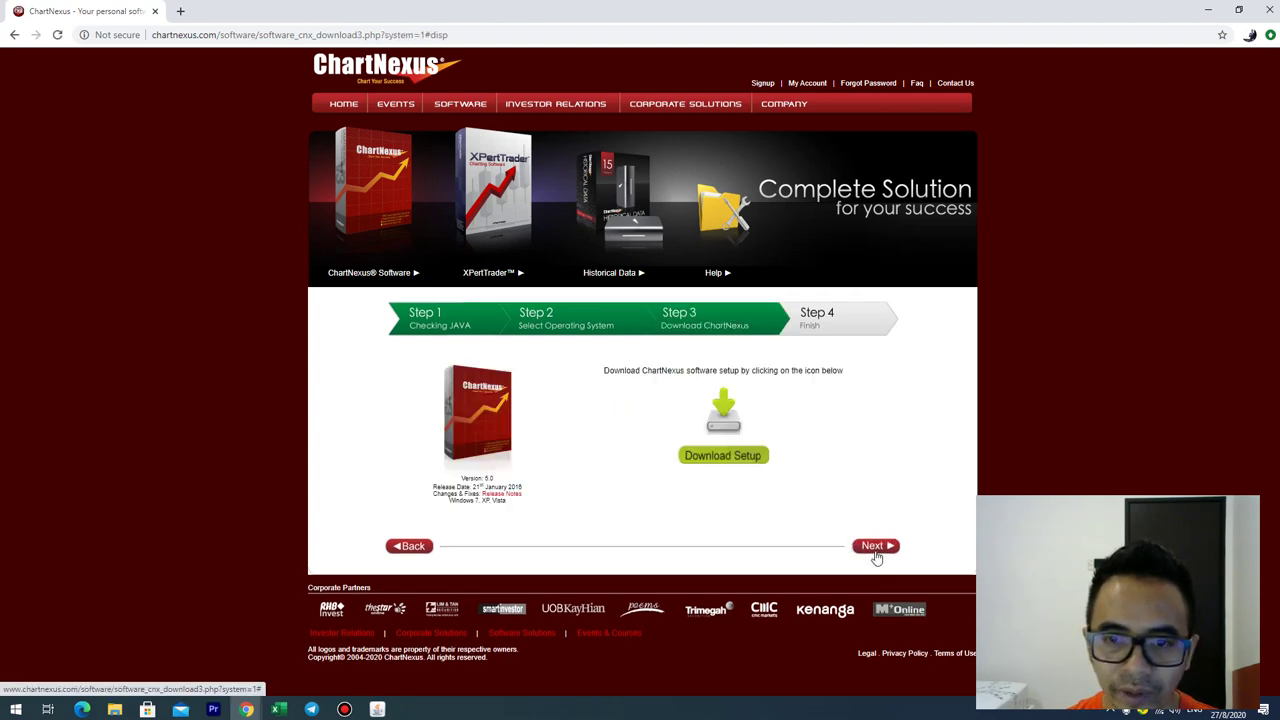
click(730, 458)
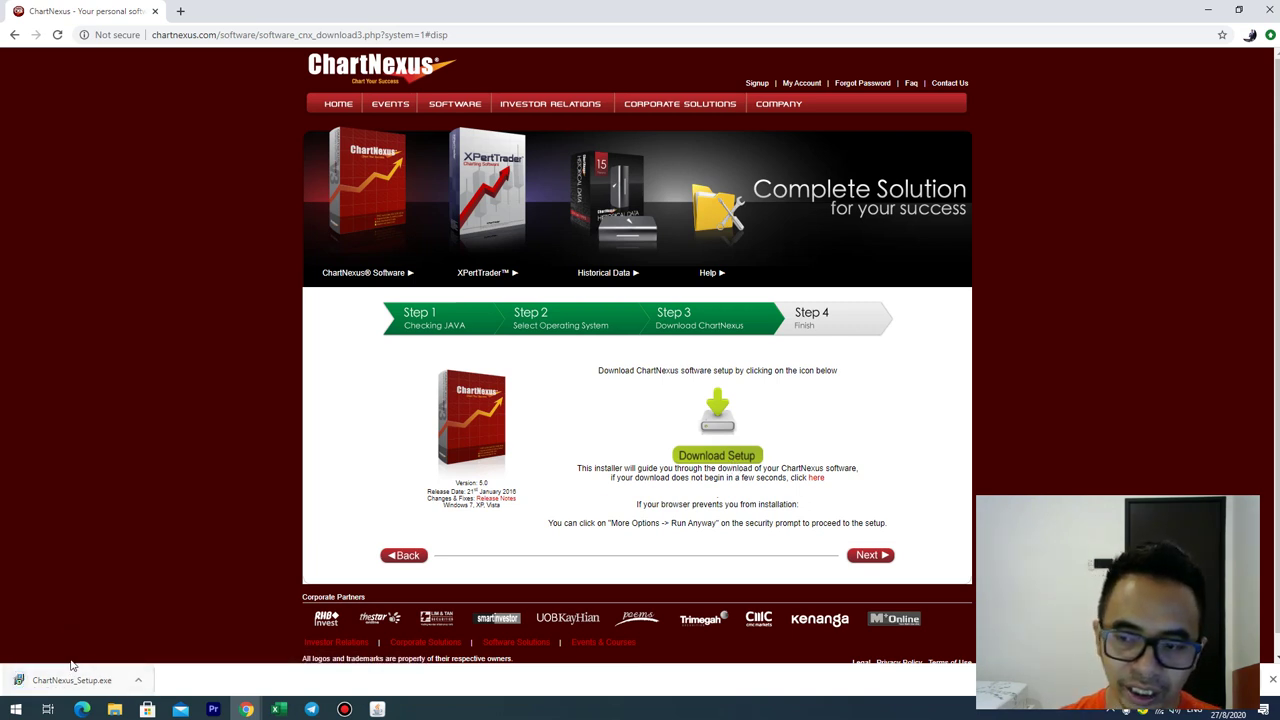
Step: Install ChartNexus from the downloaded setup, accepting the licence agreement
click(55, 686)
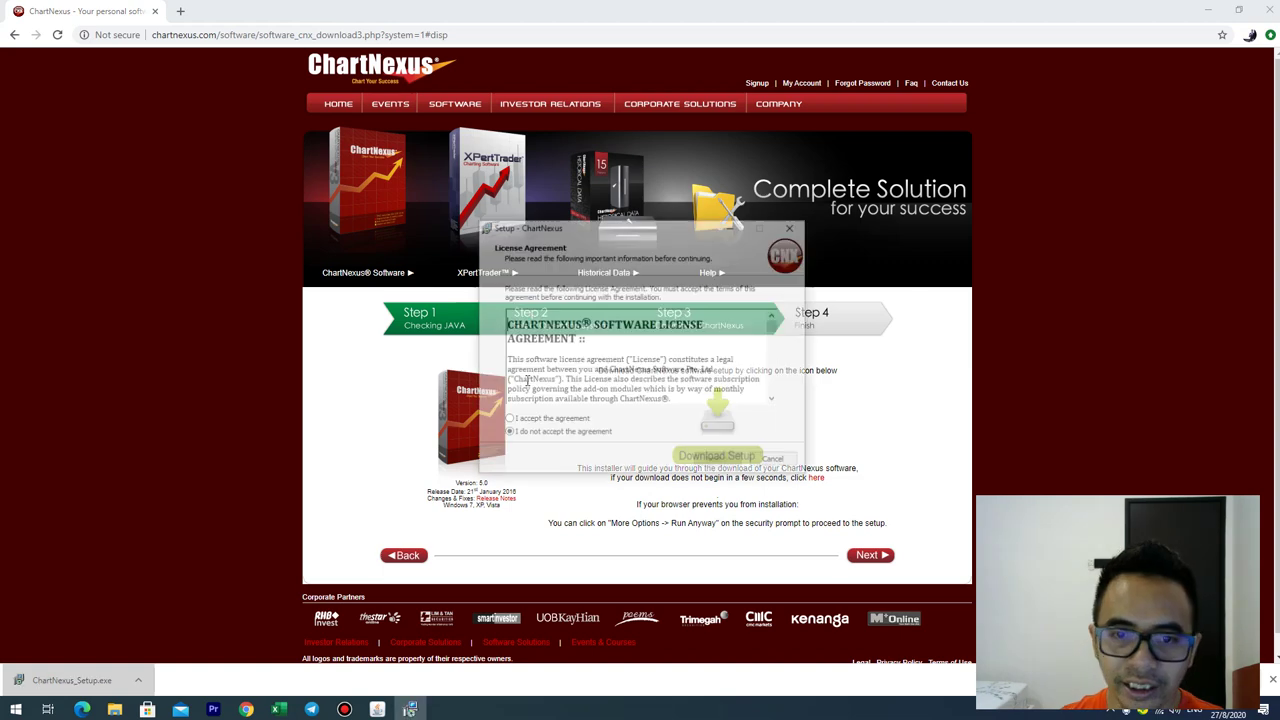
click(530, 424)
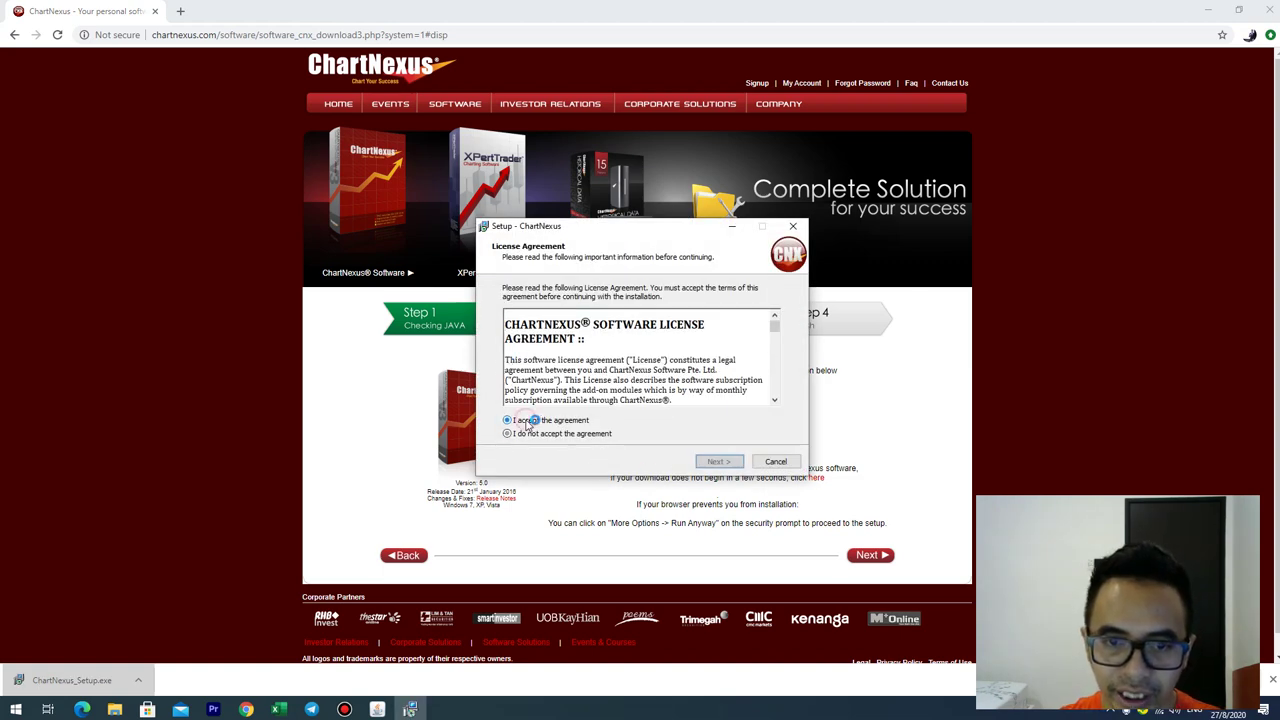
click(720, 461)
click(728, 463)
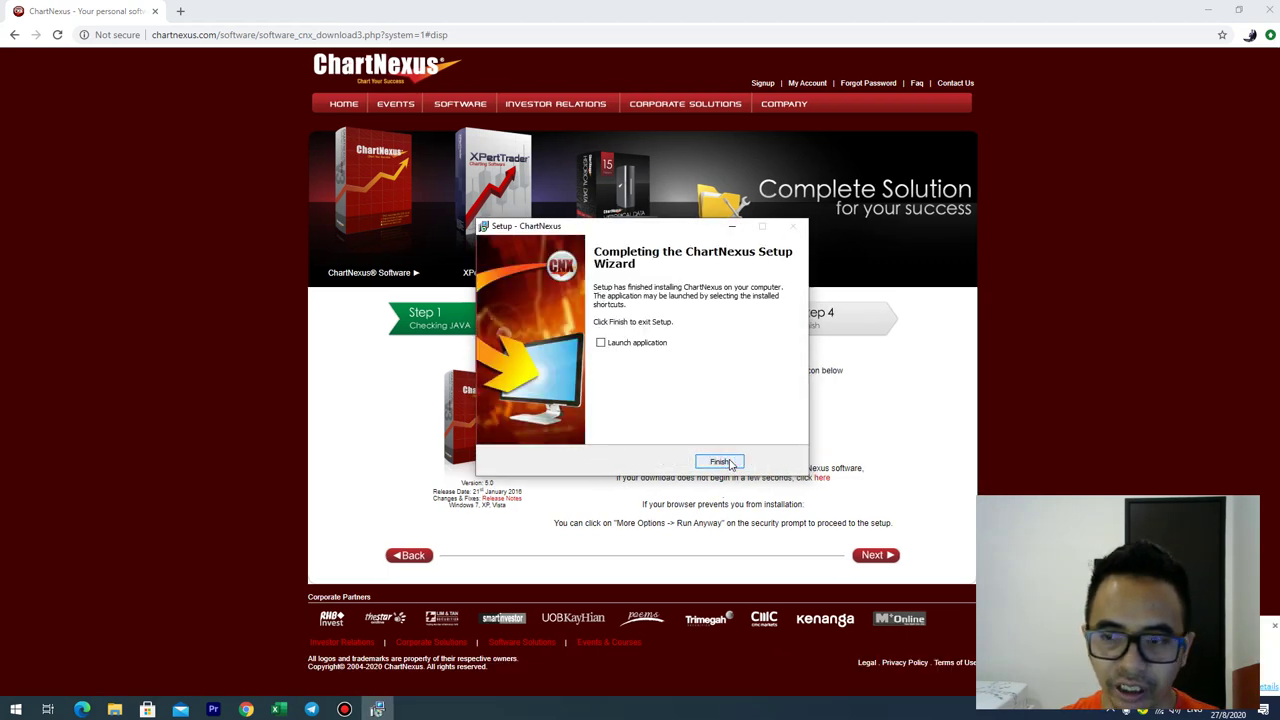
click(728, 462)
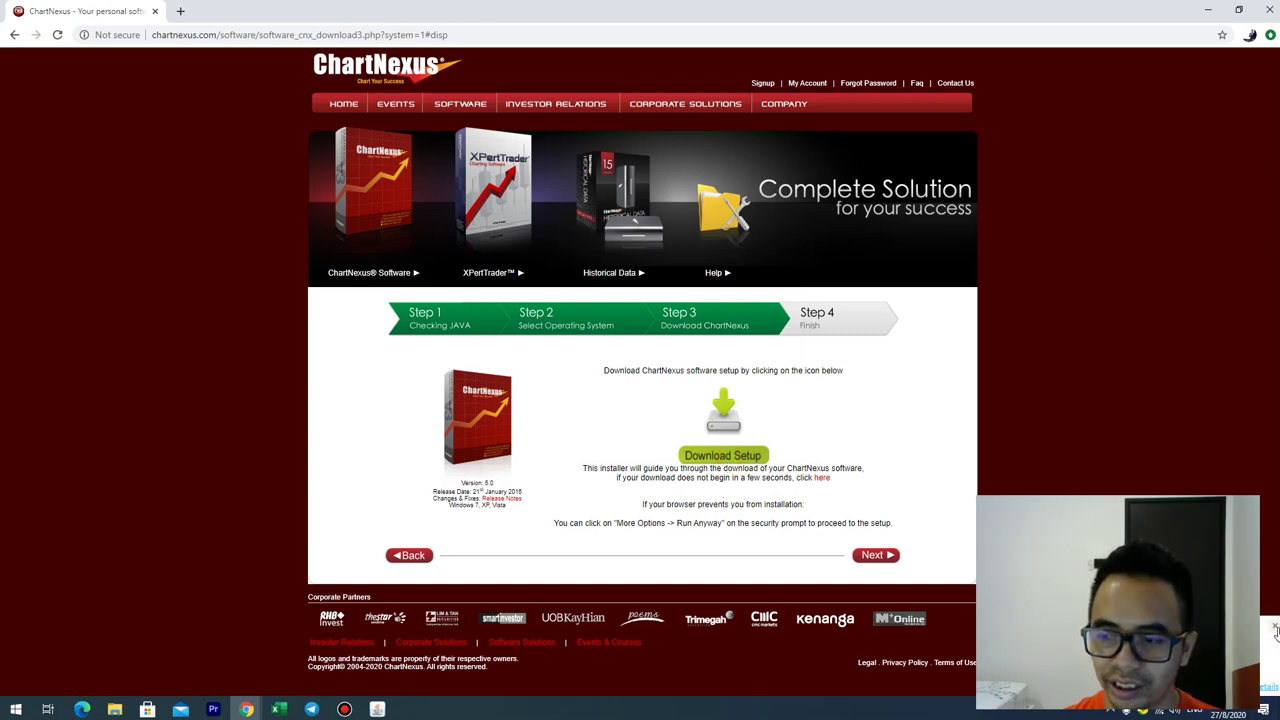
click(1275, 627)
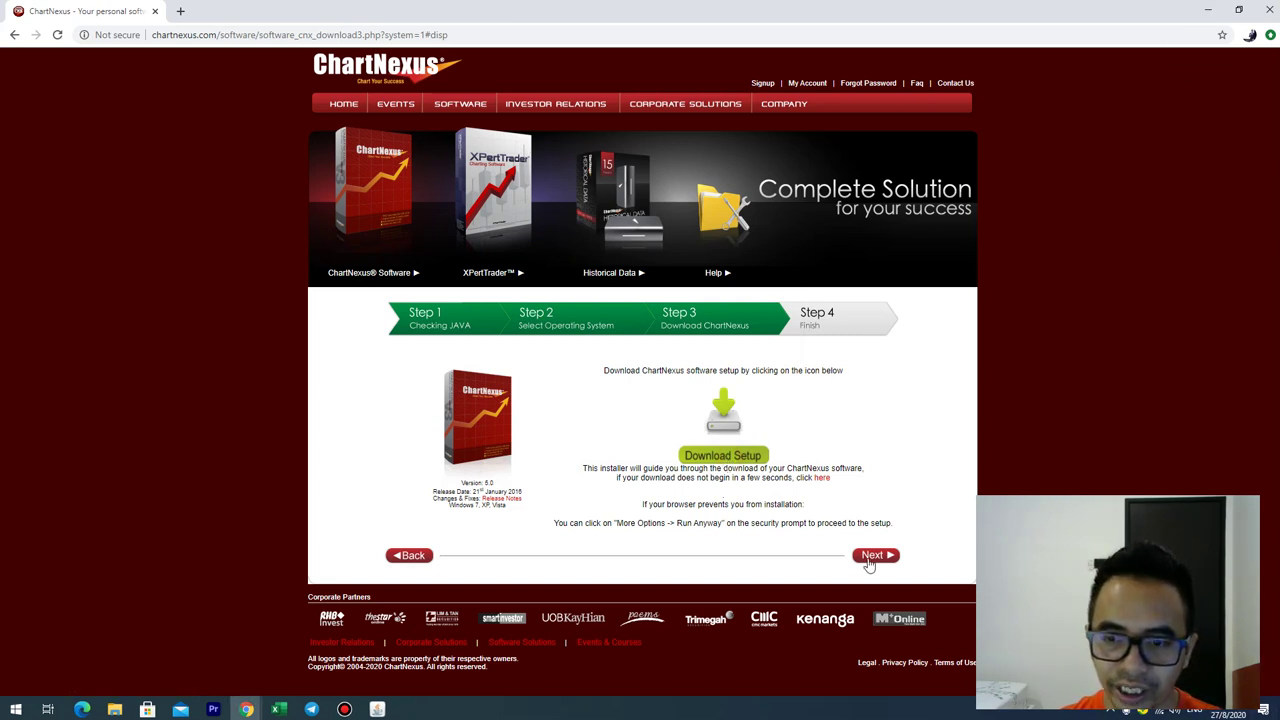
Step: Download the Getting Started guide from step 4 and minimise Chrome
click(868, 560)
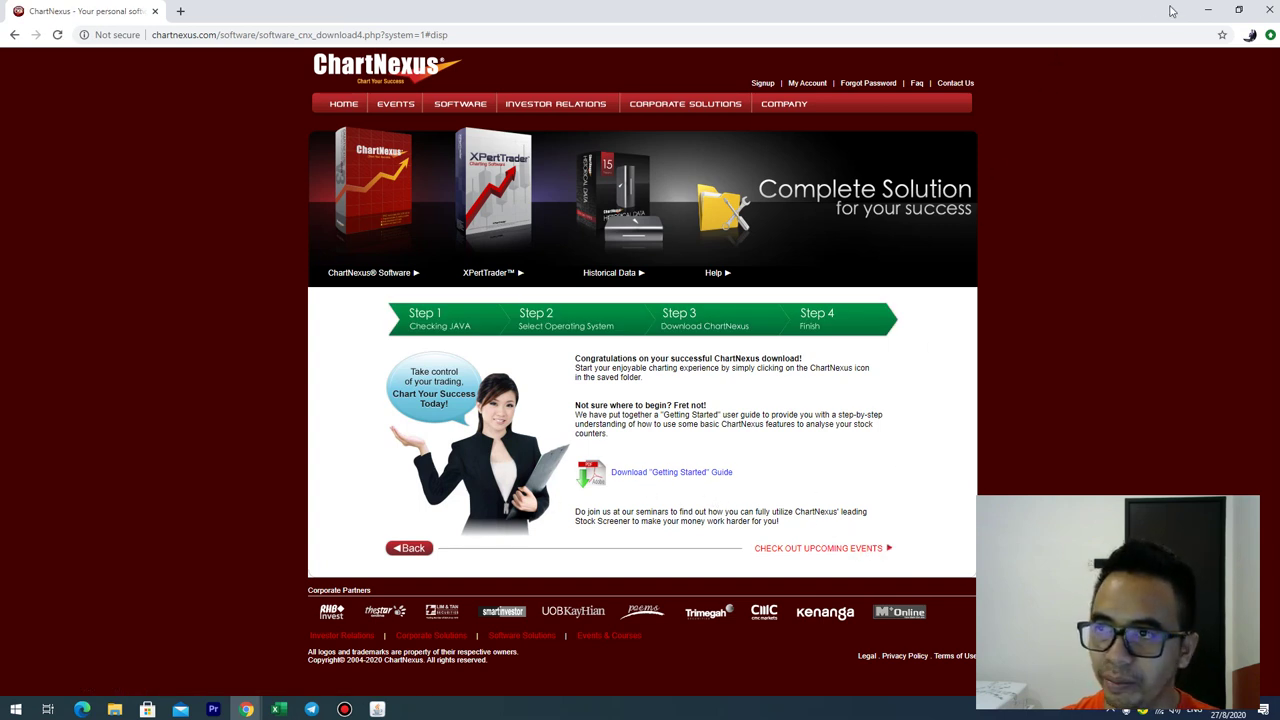
click(652, 474)
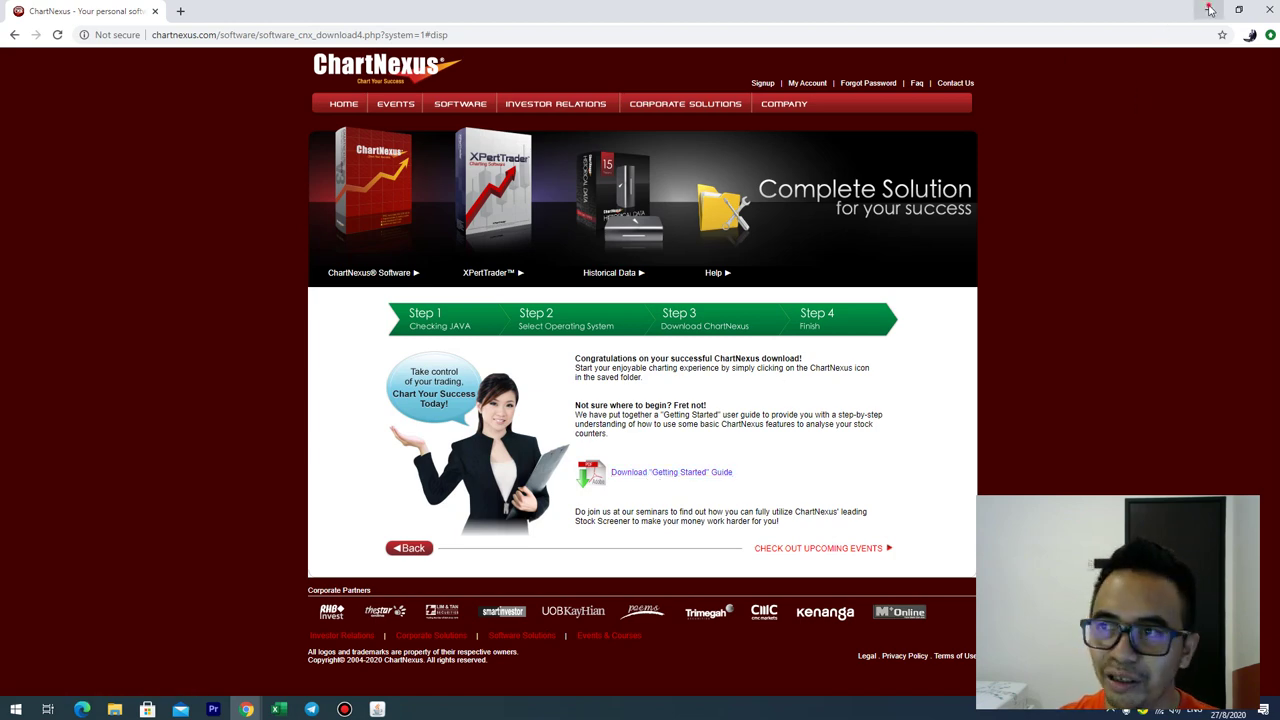
click(1209, 10)
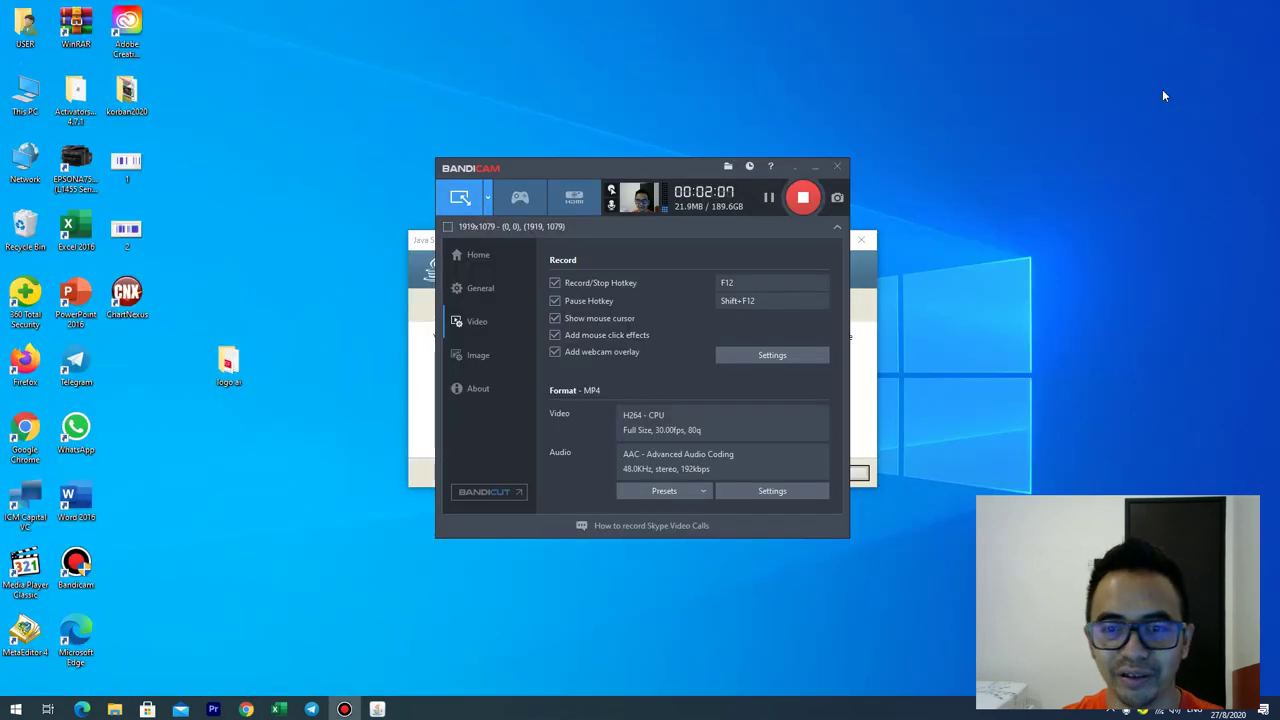
Step: Close the finished Java installer and move the Bandicam window aside
click(800, 172)
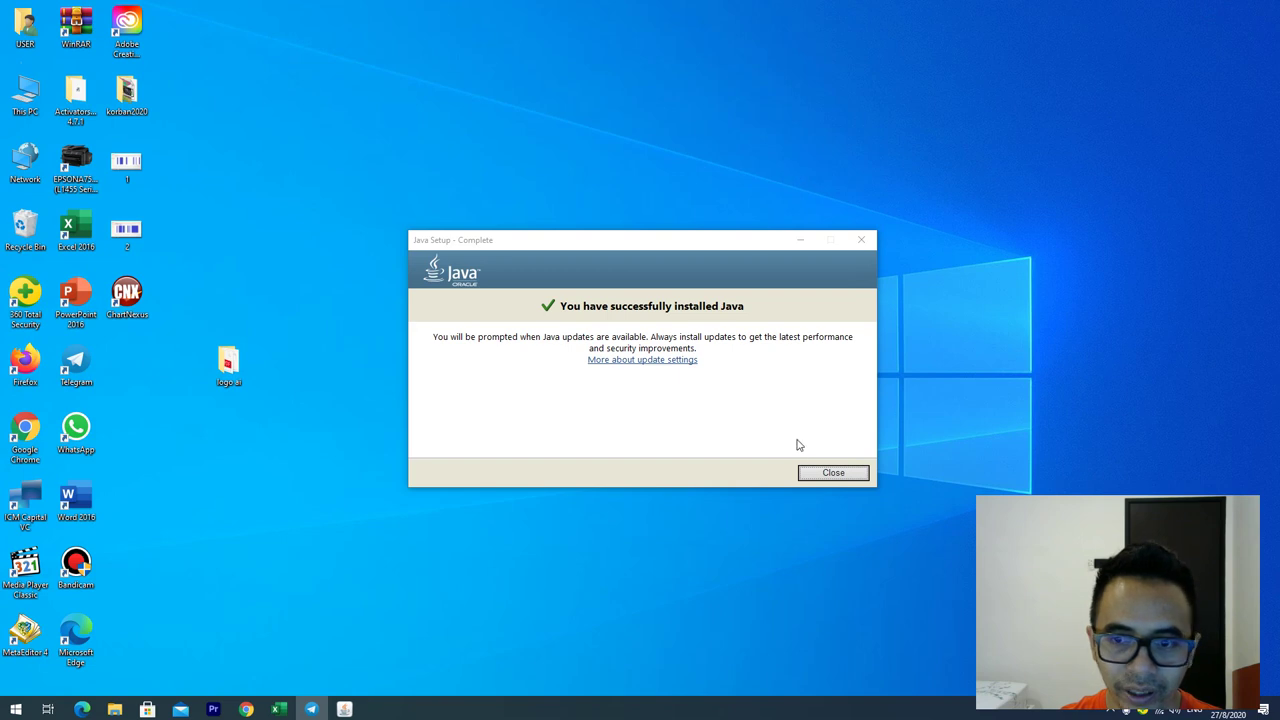
click(830, 474)
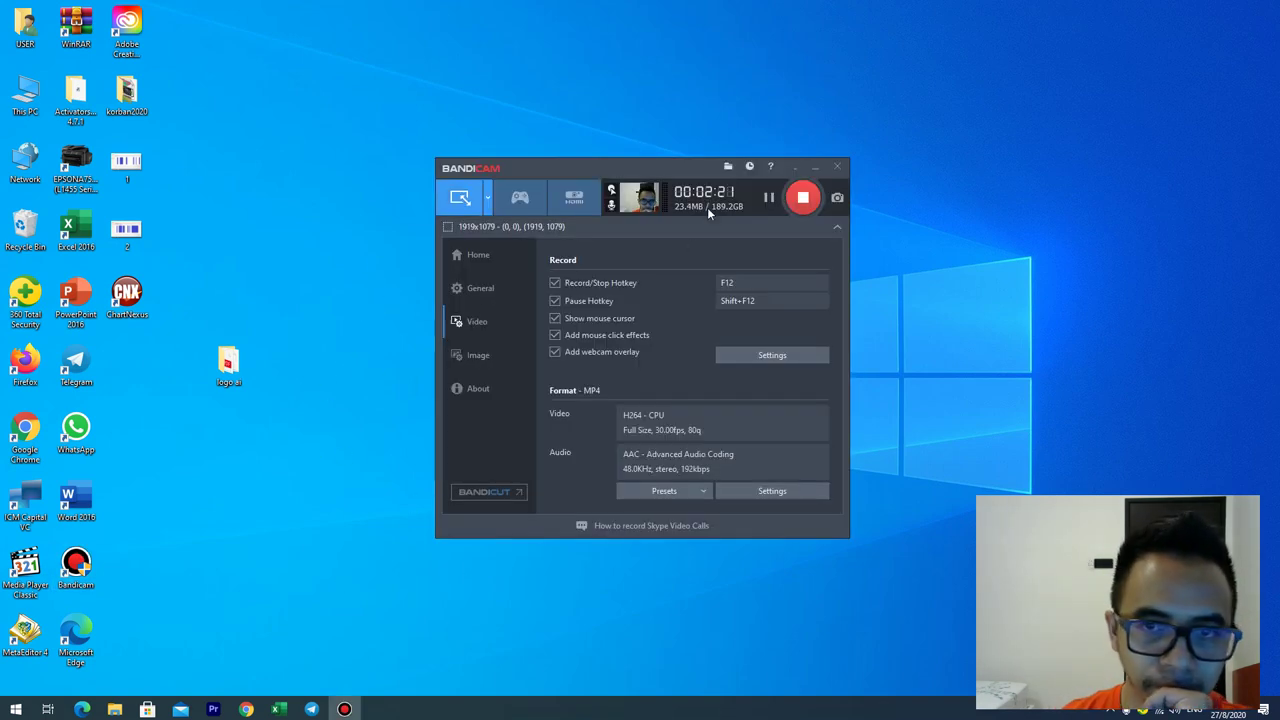
drag(654, 177, 950, 322)
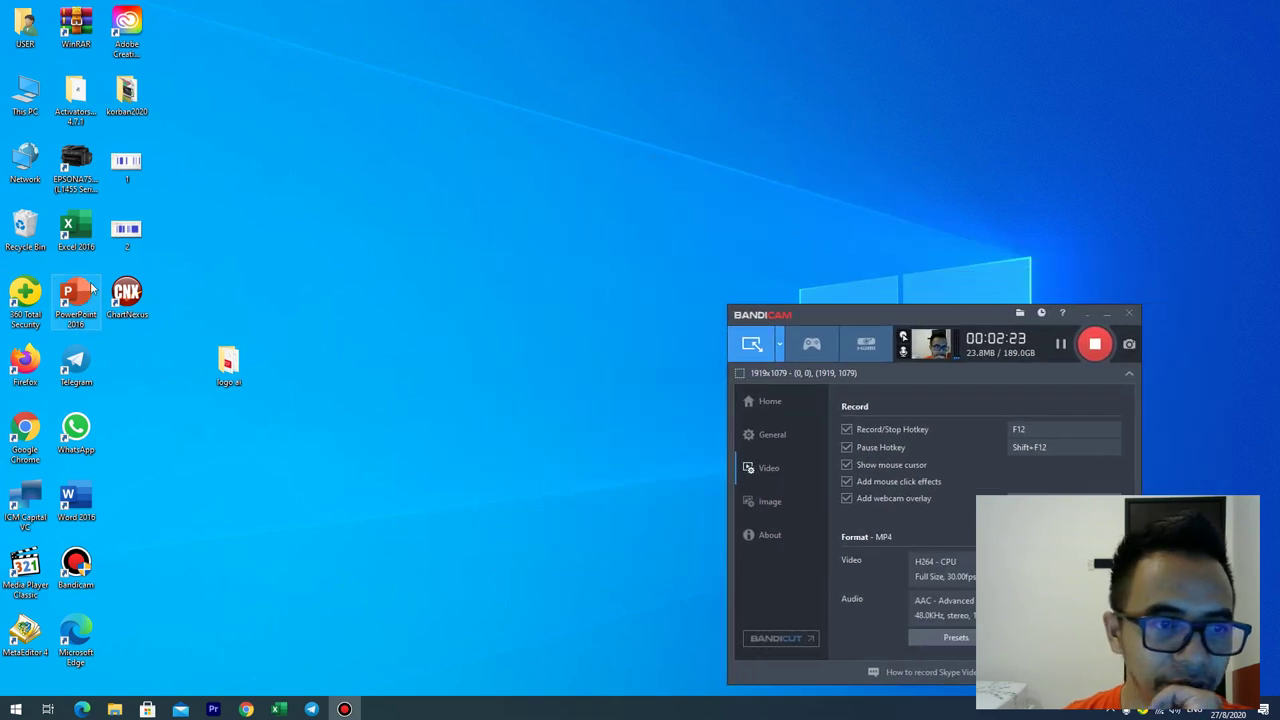
Step: Launch ChartNexus from the desktop icon with English as its language
double_click(130, 292)
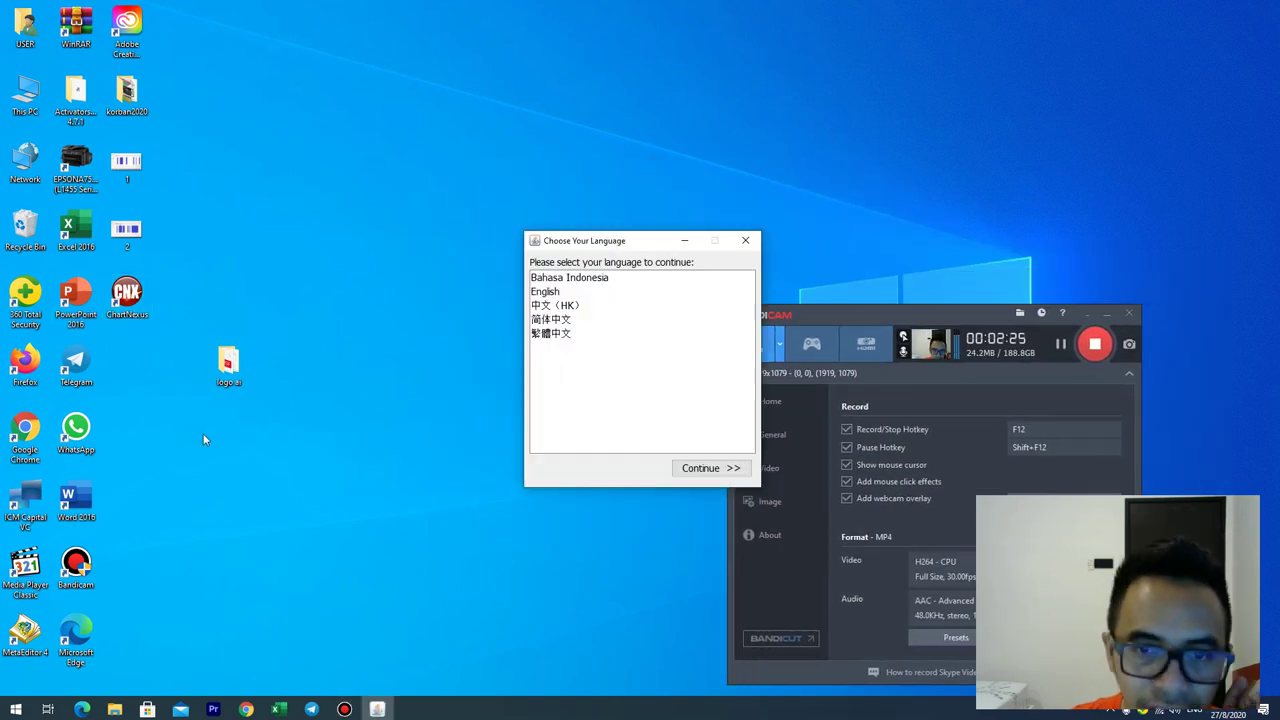
click(545, 291)
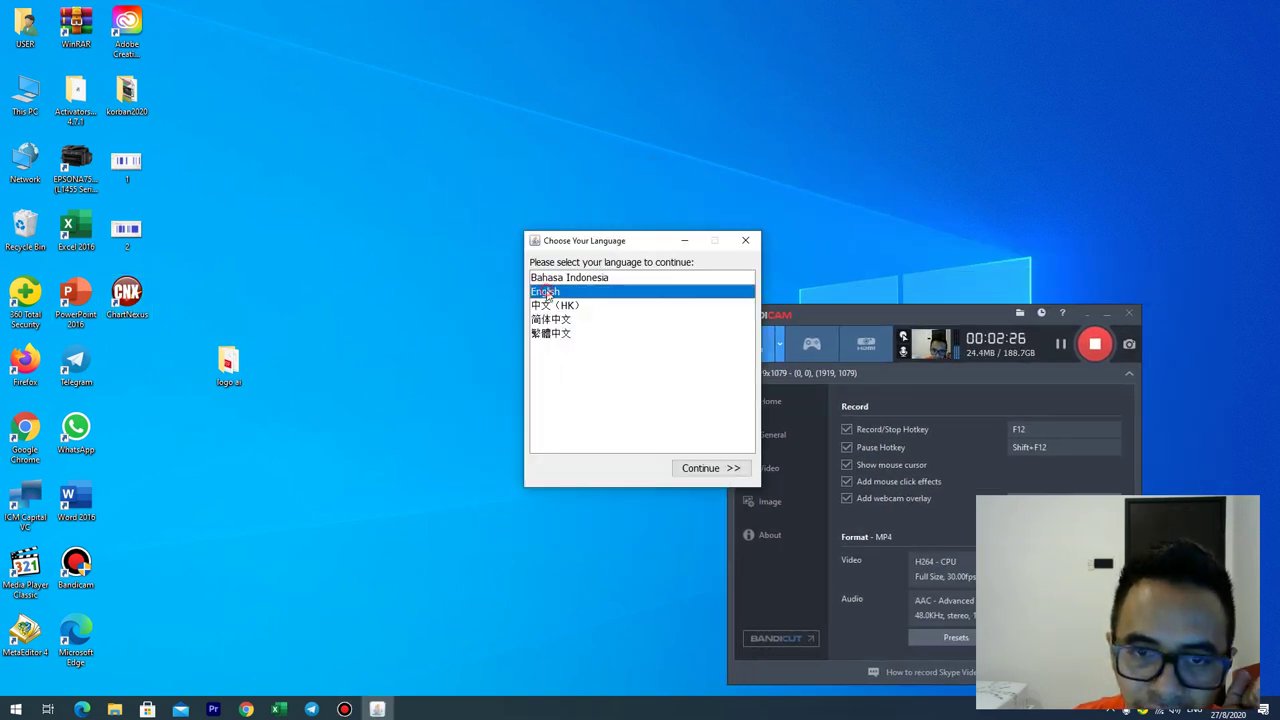
click(700, 468)
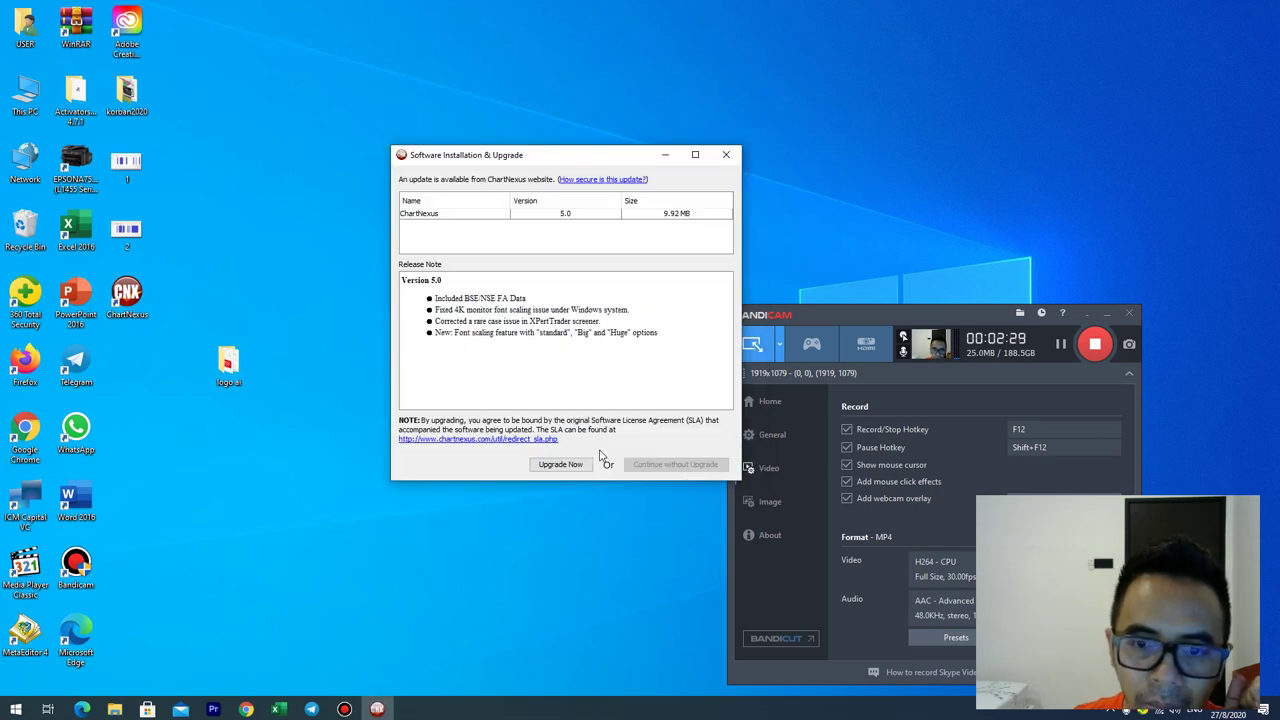
Step: Upgrade ChartNexus to version 5.0 and accept the default data folder
click(572, 466)
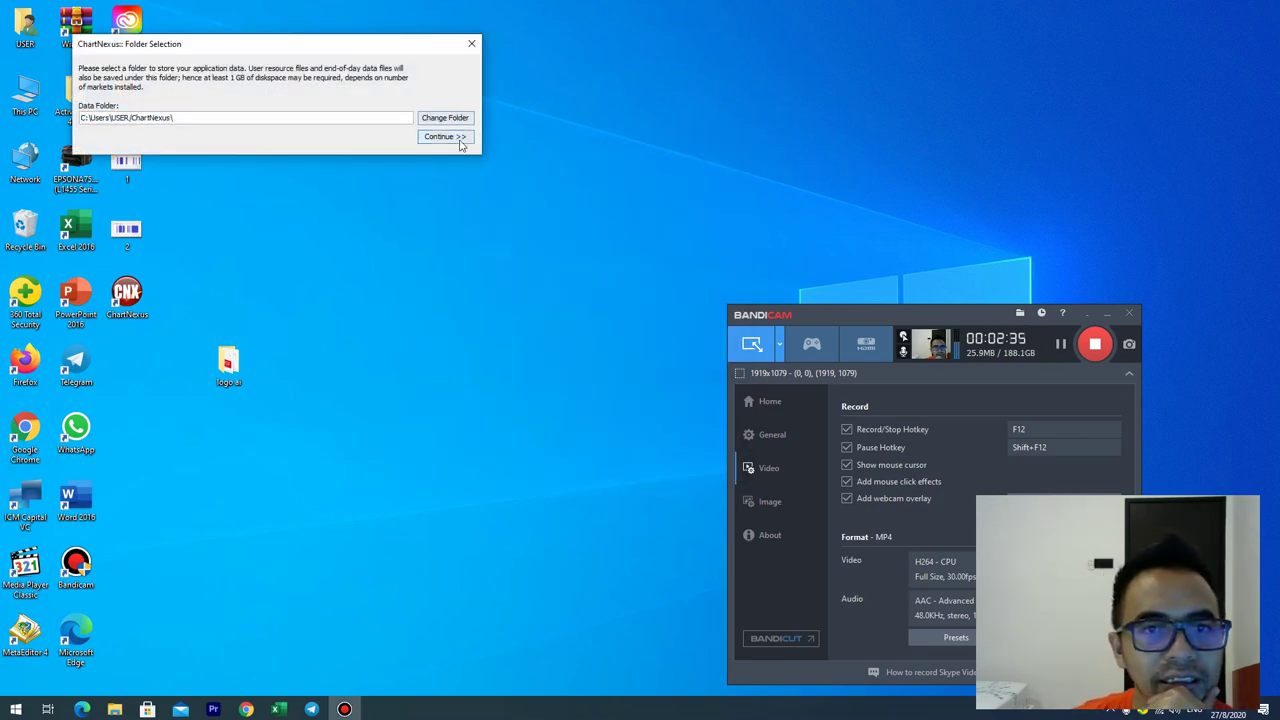
click(462, 136)
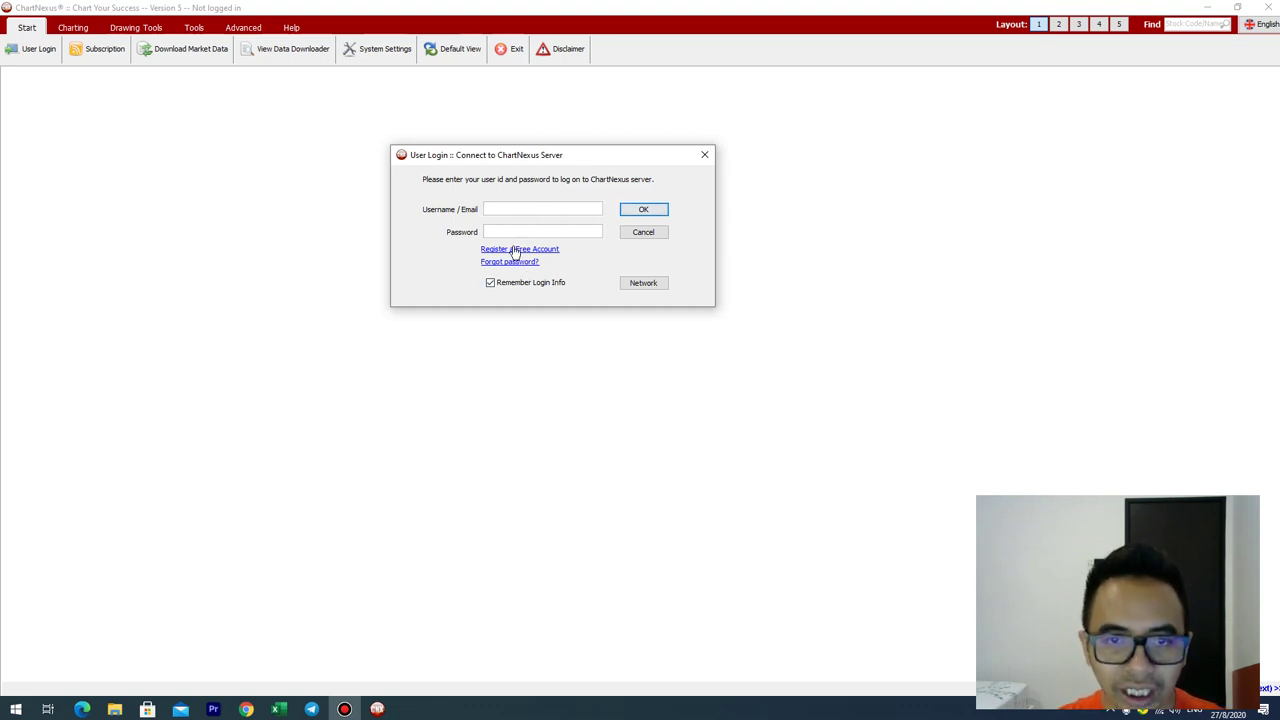
Step: Open the free account registration form and enter a revised login name after the first was taken
click(515, 251)
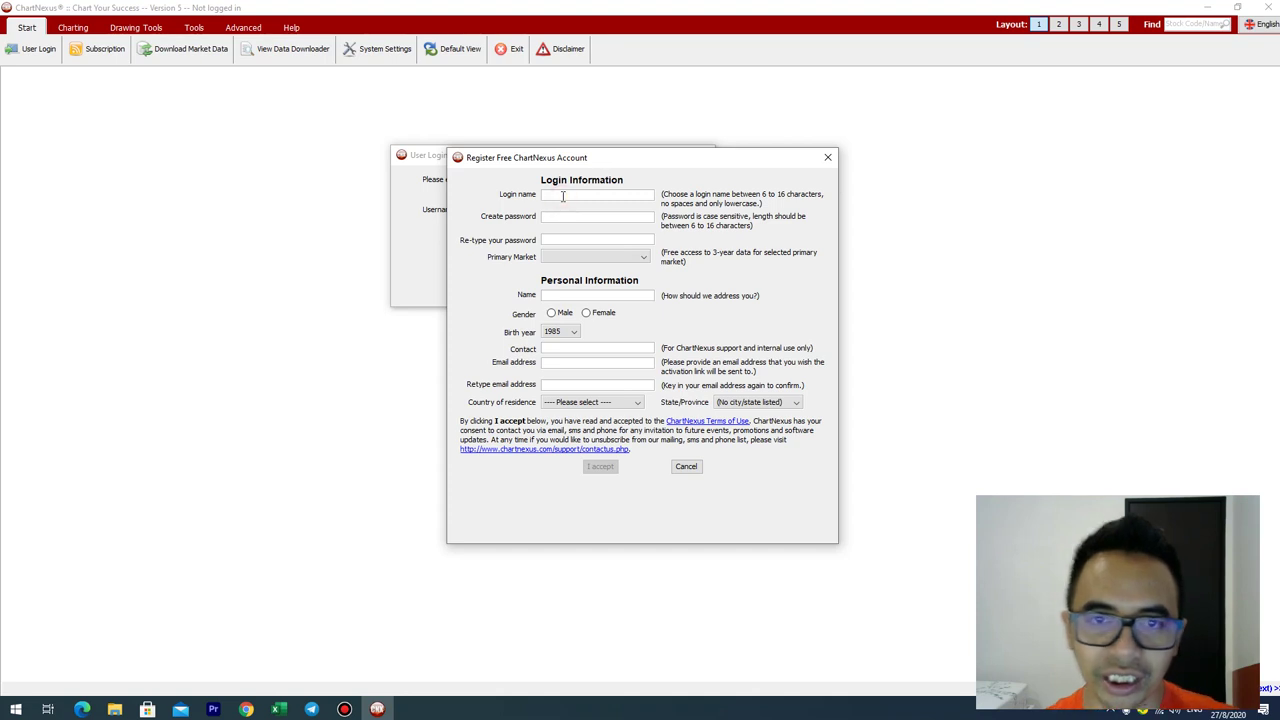
click(603, 192)
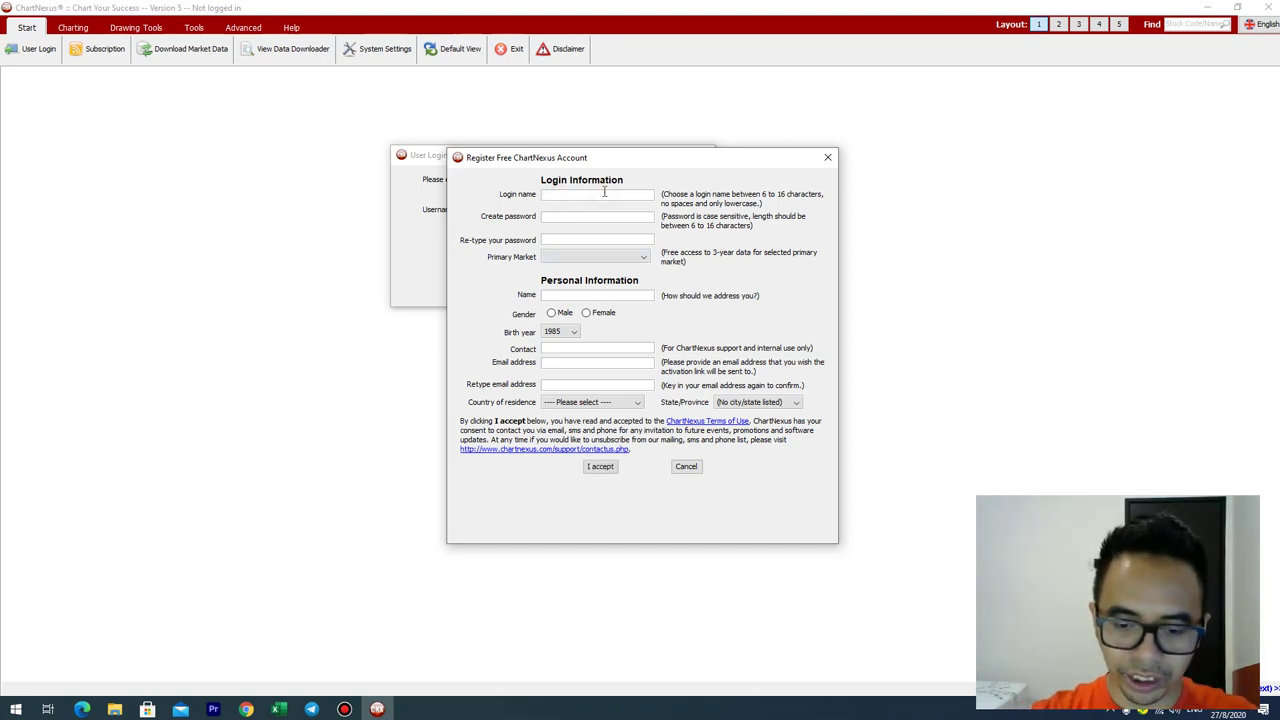
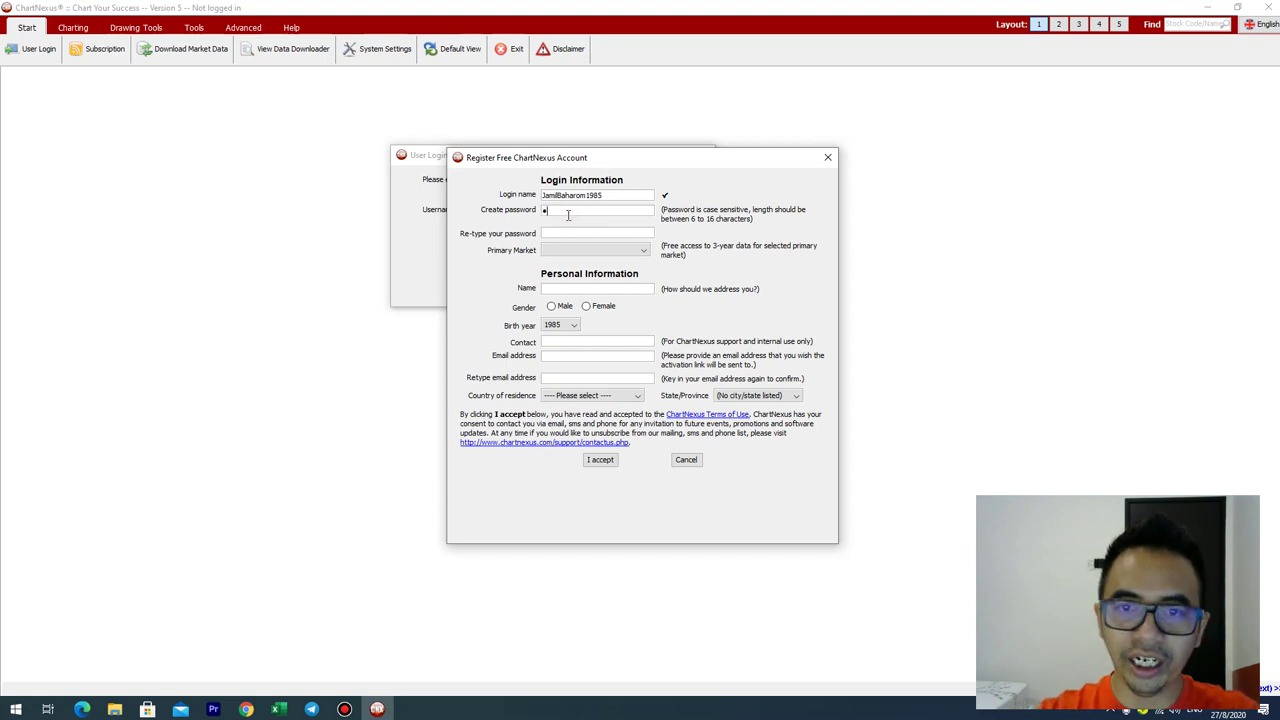
Step: Enter the account password and re-type it to confirm
click(568, 214)
text(•••••••)
click(570, 228)
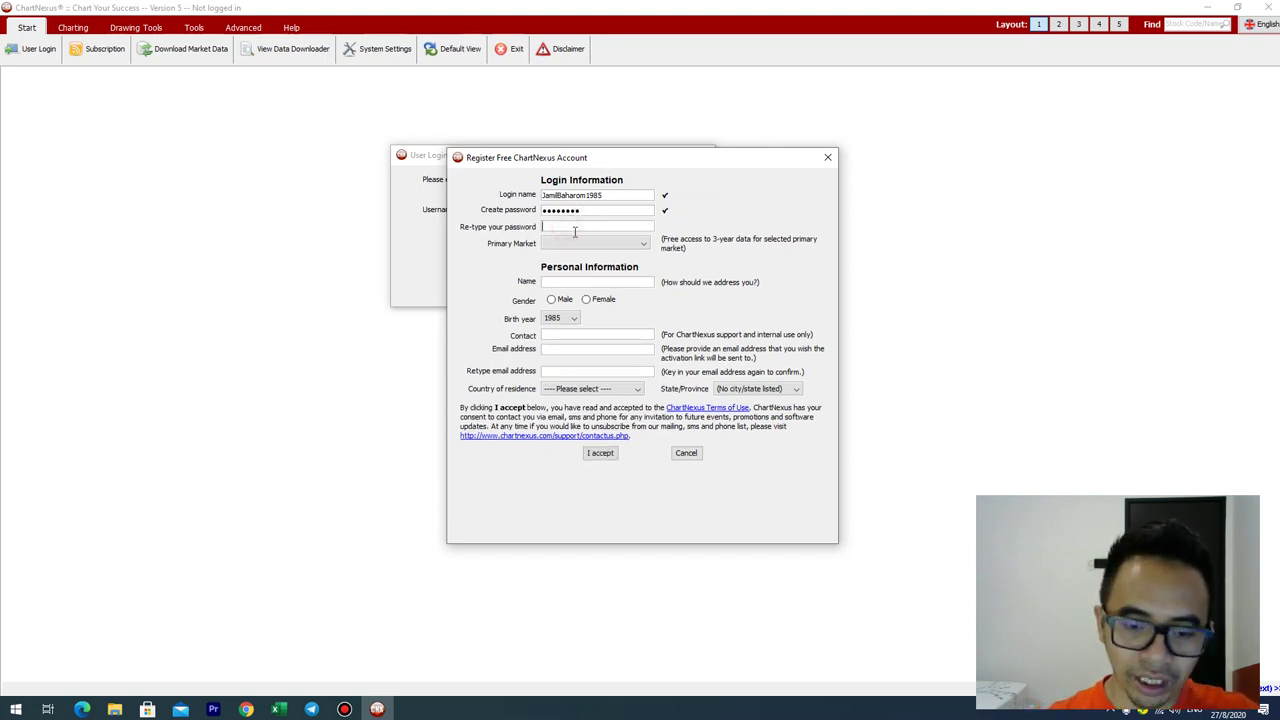
text(•••••)
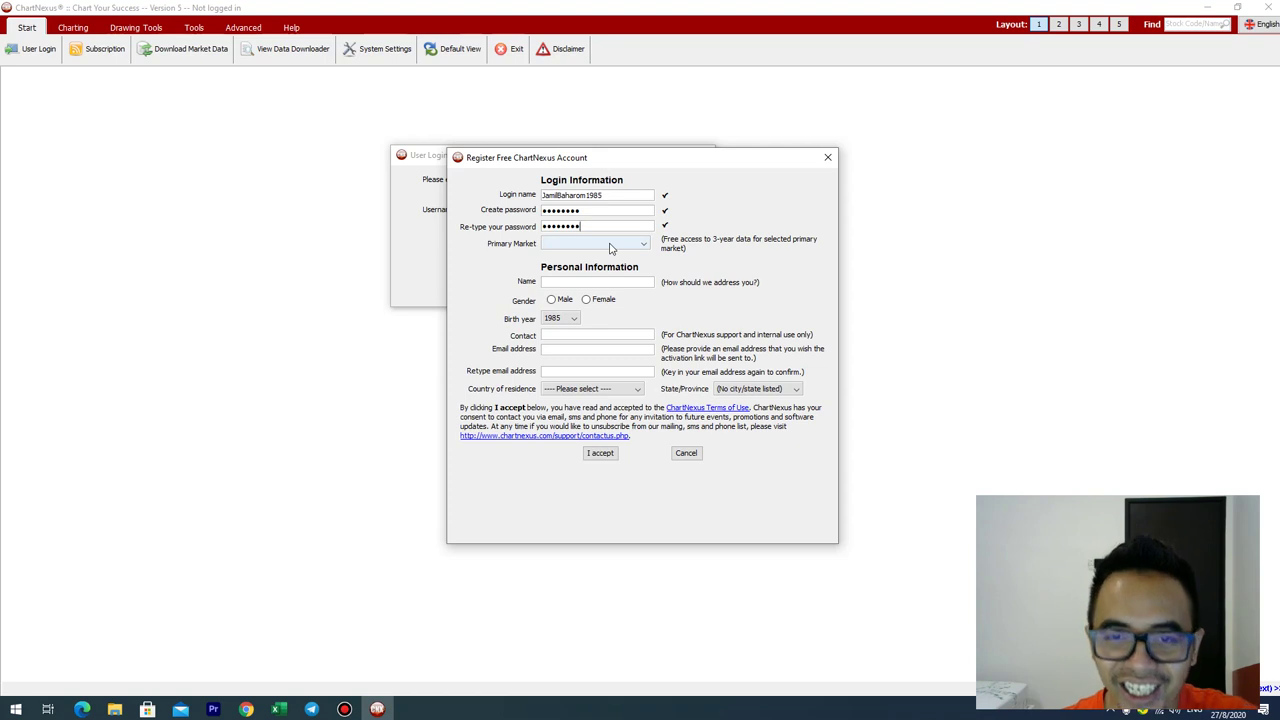
Step: Choose KLSE as the primary market
click(611, 248)
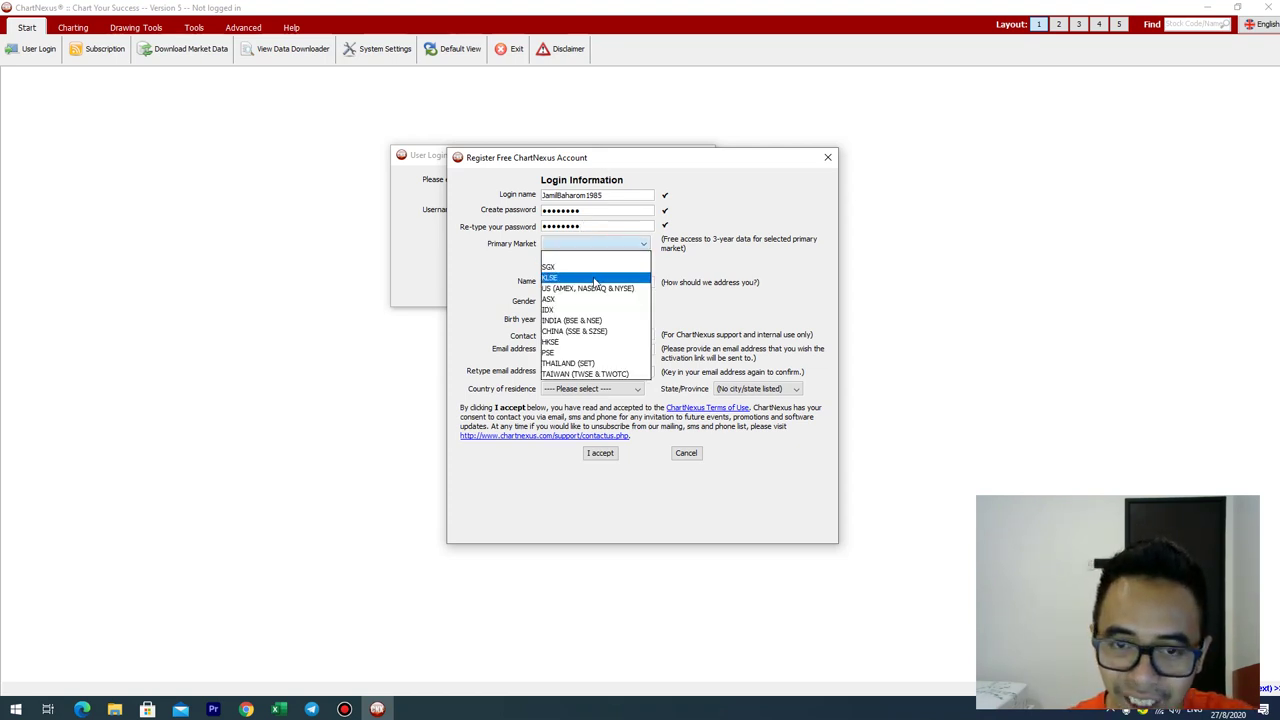
click(595, 280)
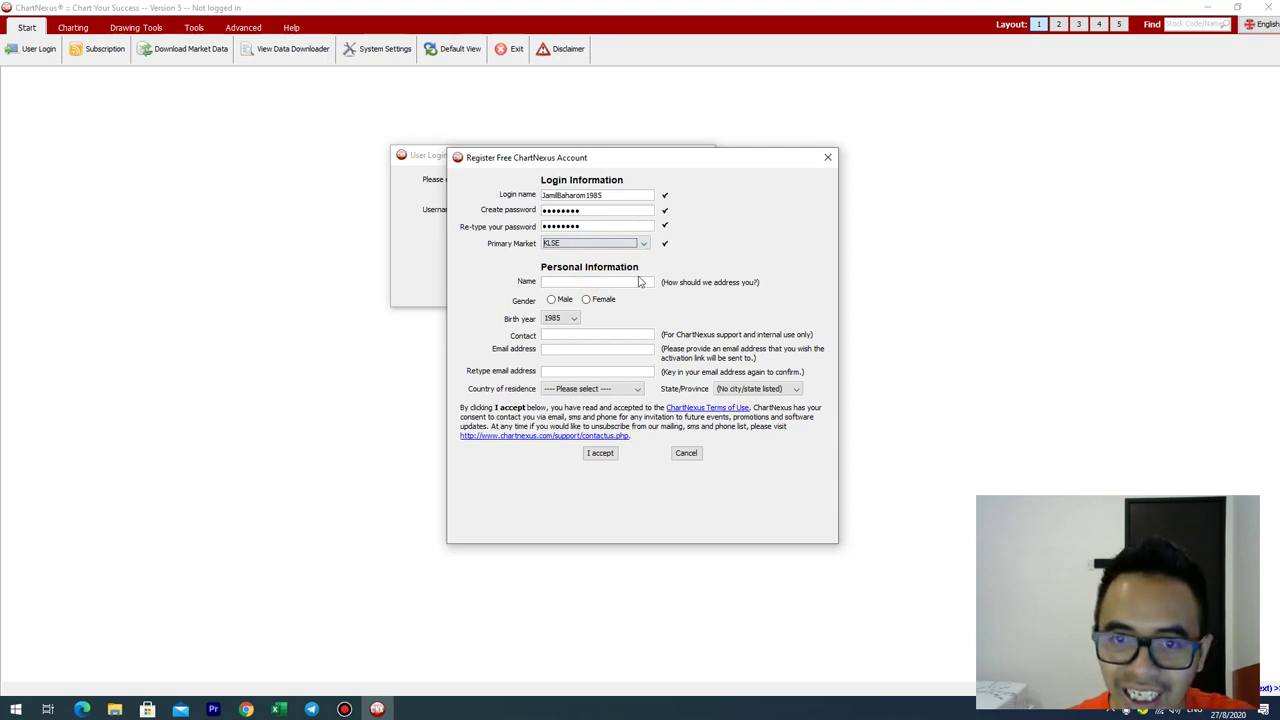
click(640, 245)
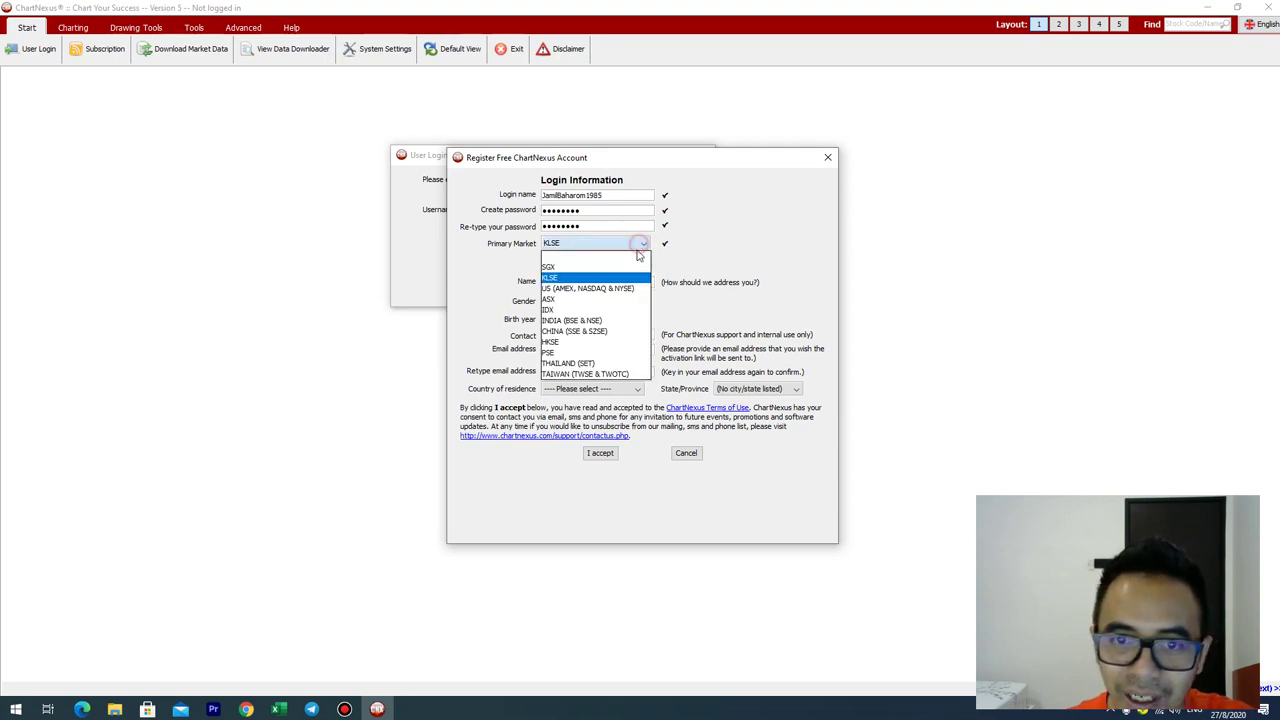
click(588, 279)
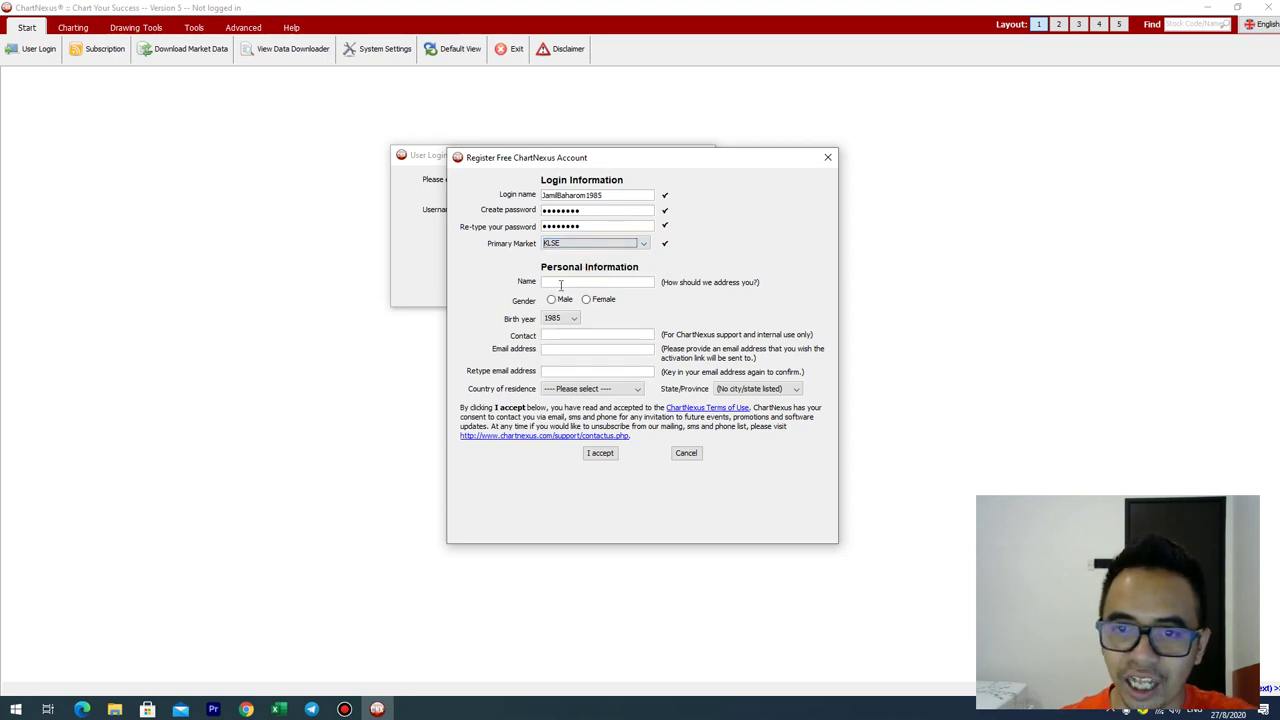
Step: Fill in the preferred form of address, male gender, and the contact phone number
click(560, 284)
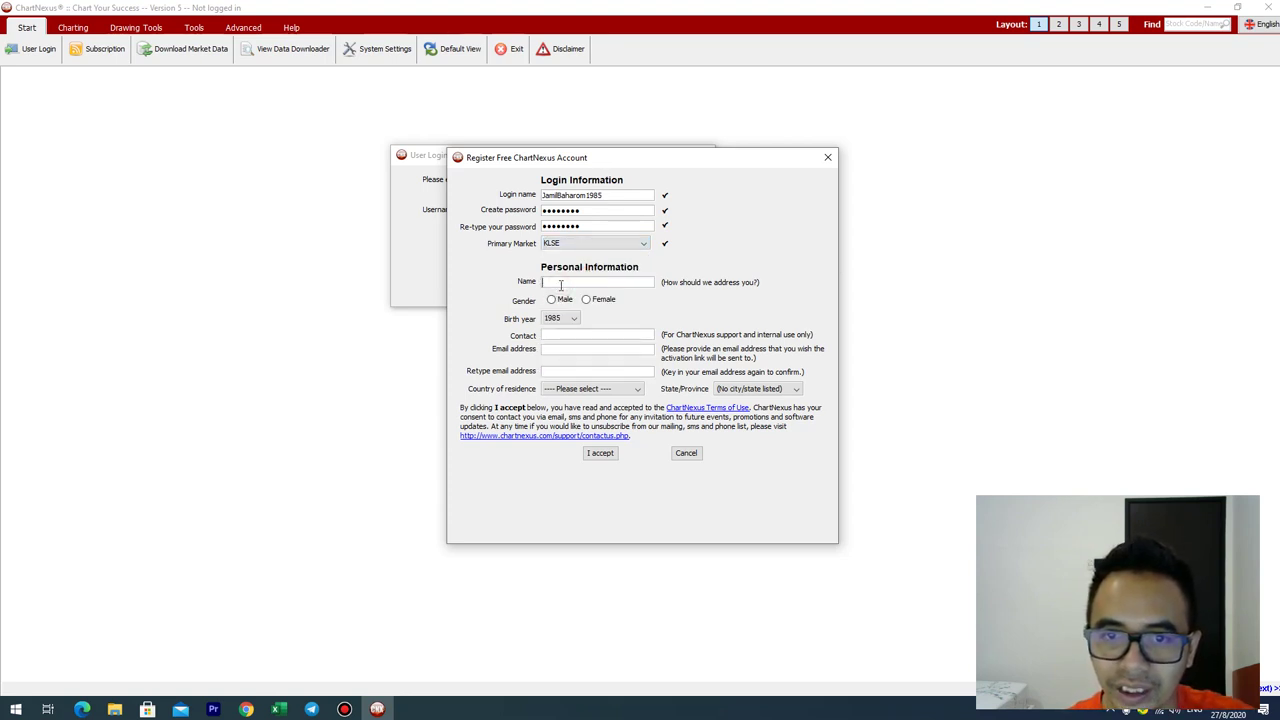
text(Jamil)
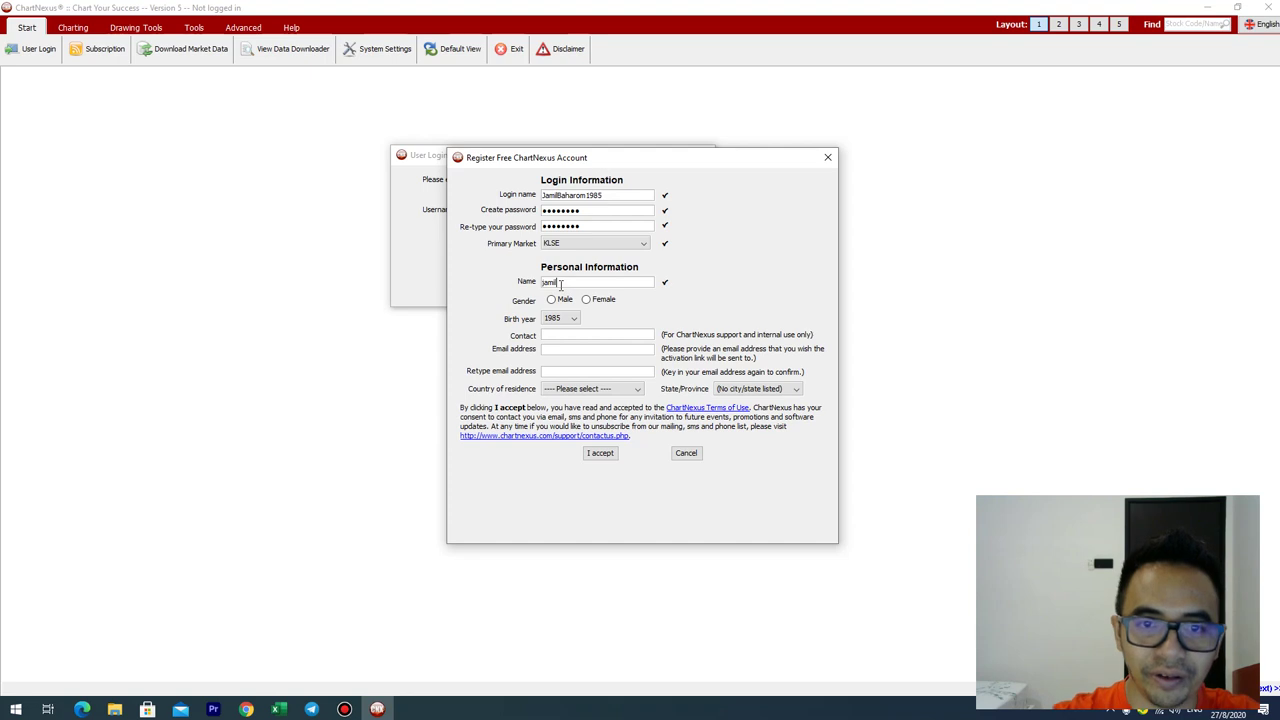
click(551, 300)
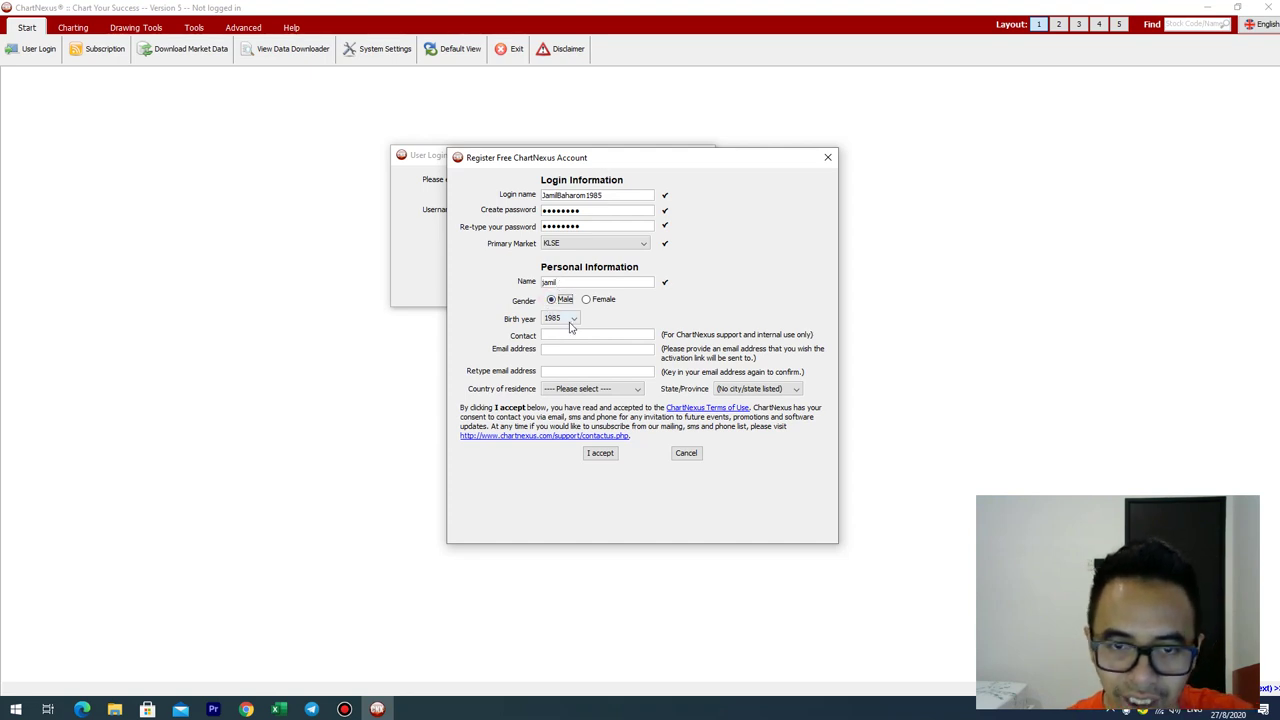
click(565, 337)
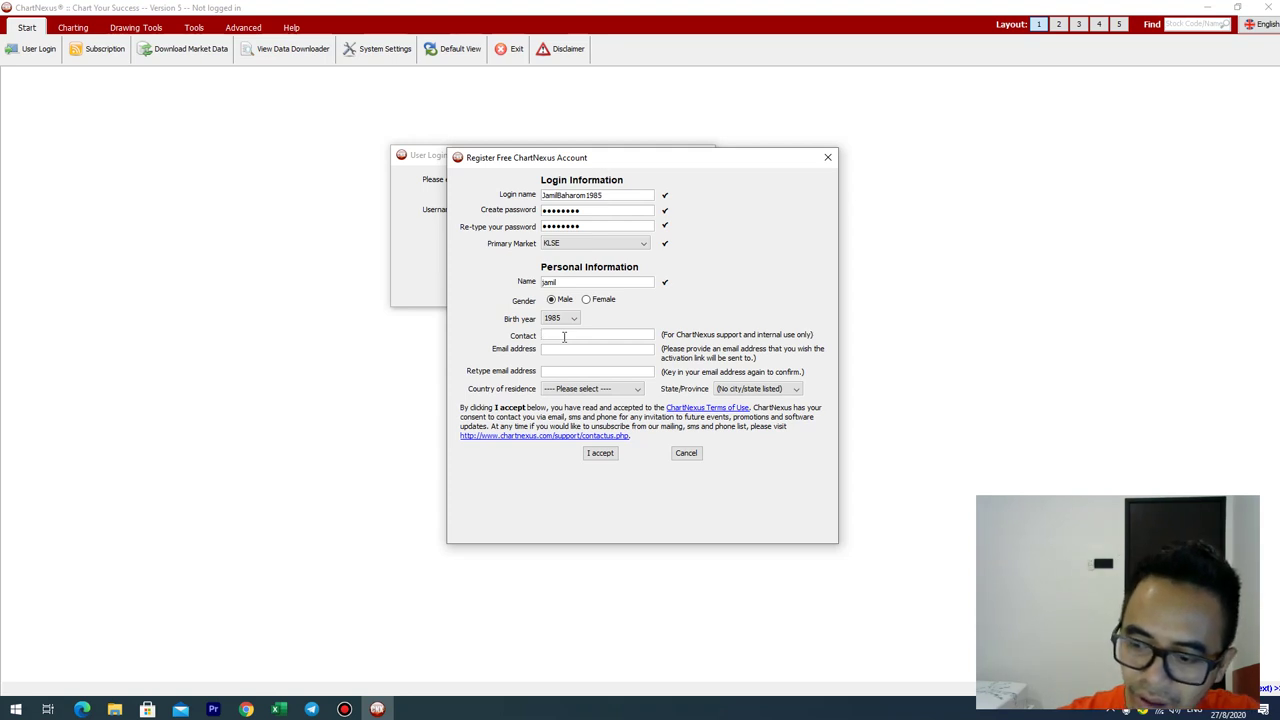
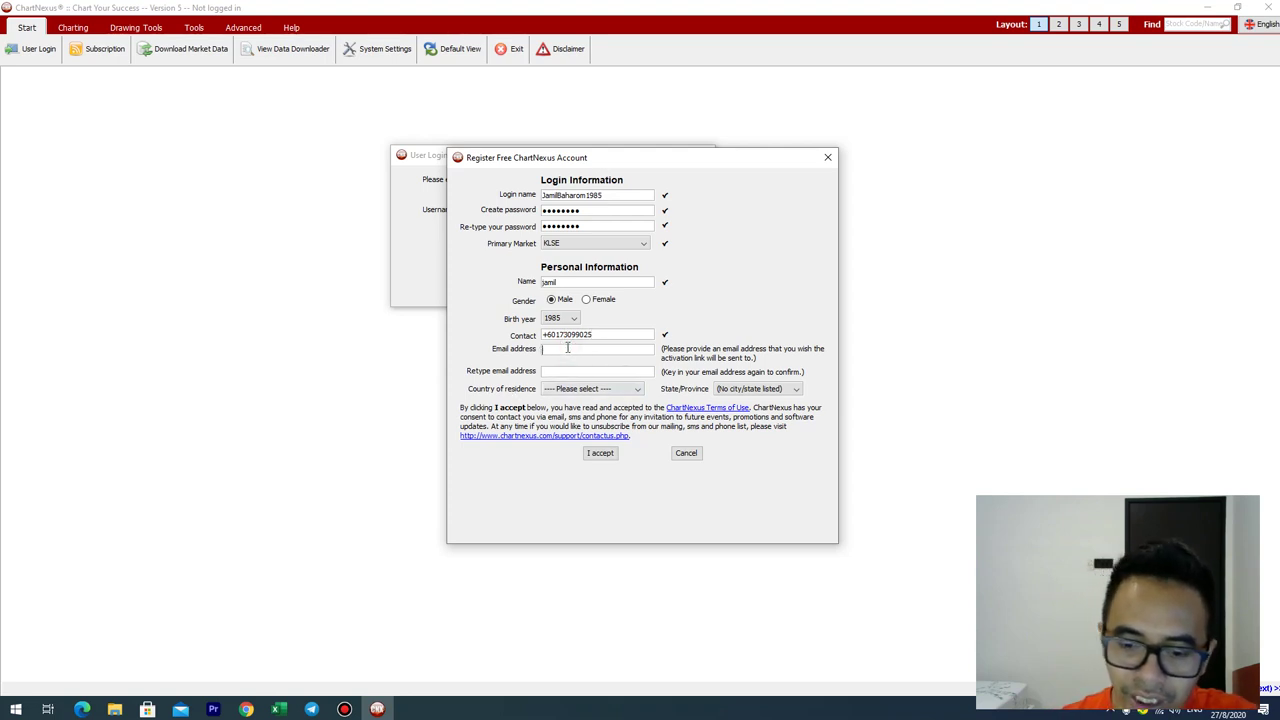
Step: Paste the e-mail address into both Email address and Retype email address
click(344, 708)
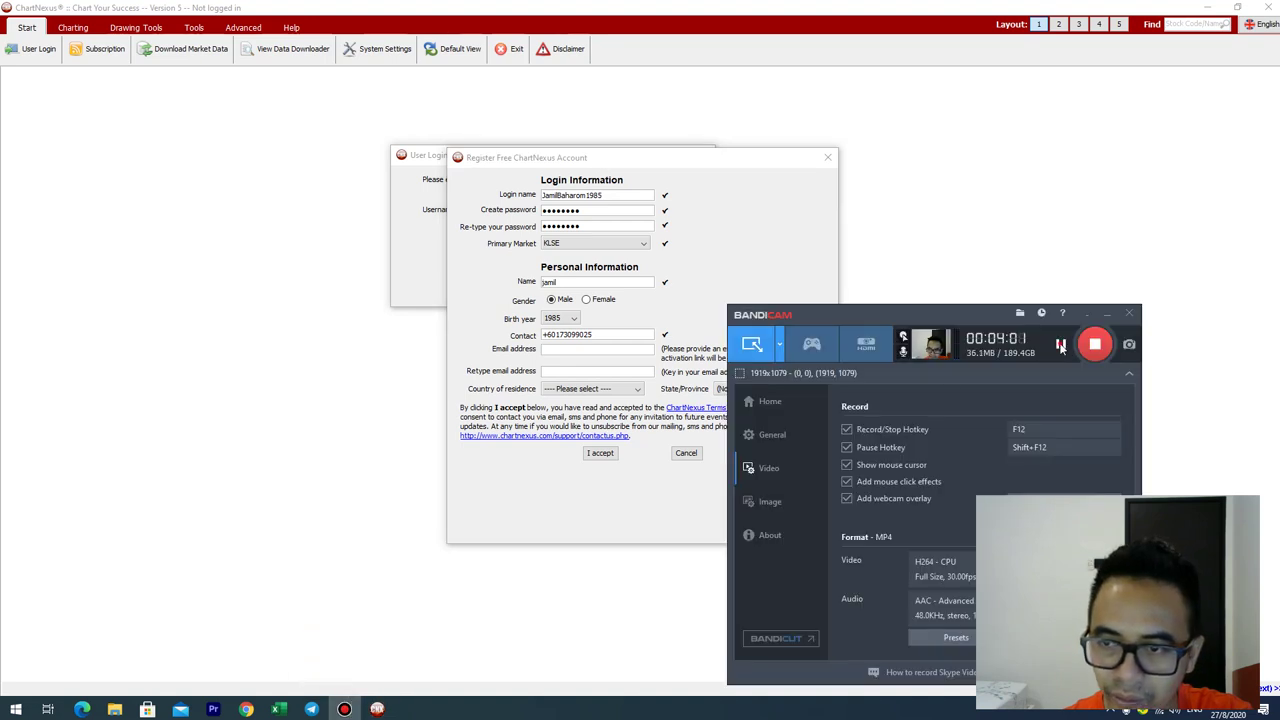
click(565, 518)
key(ctrl+v)
click(568, 366)
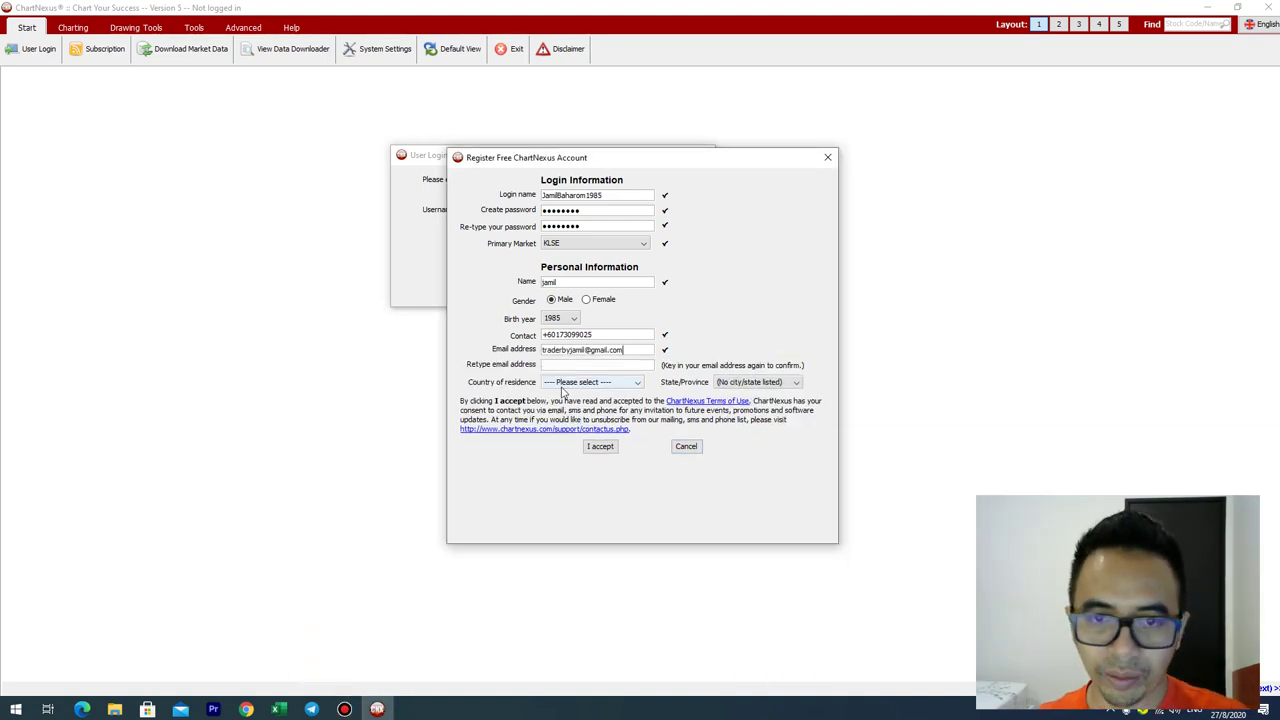
key(ctrl+v)
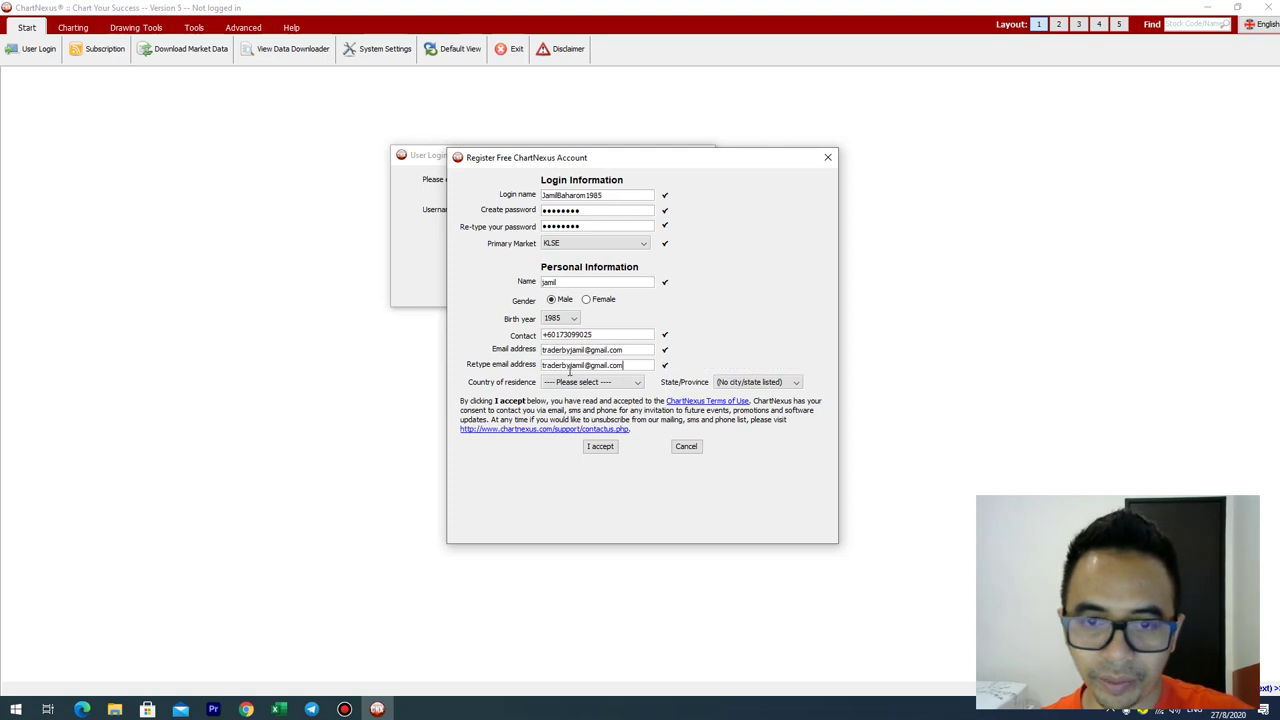
Step: Set country of residence to Malaysia and state to Kedah
click(580, 382)
scroll(565, 520, down, 6)
key(m)
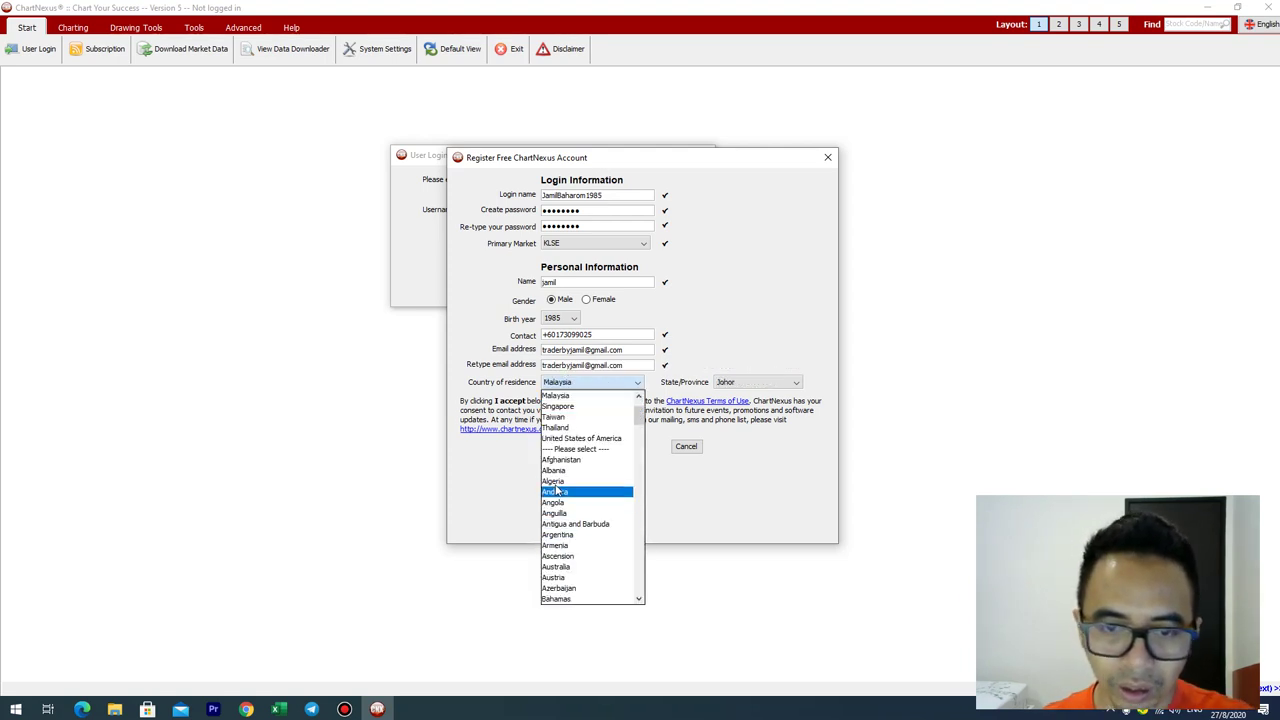
click(556, 397)
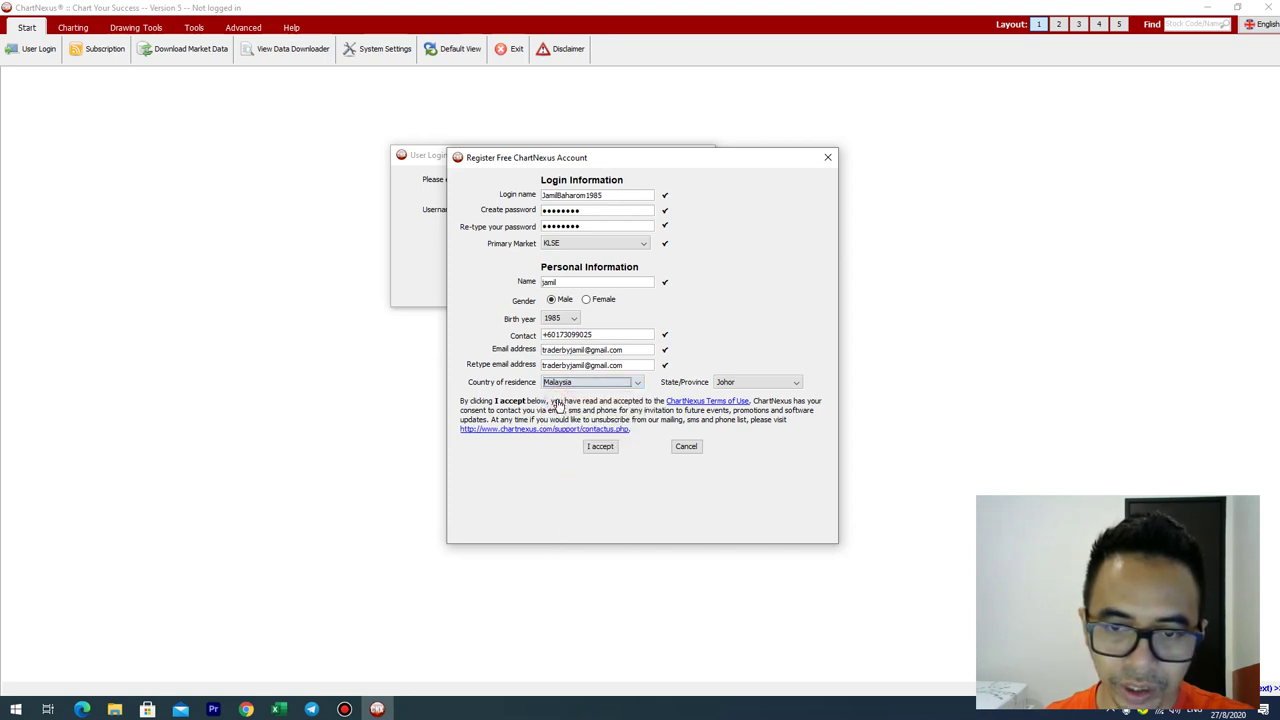
click(742, 383)
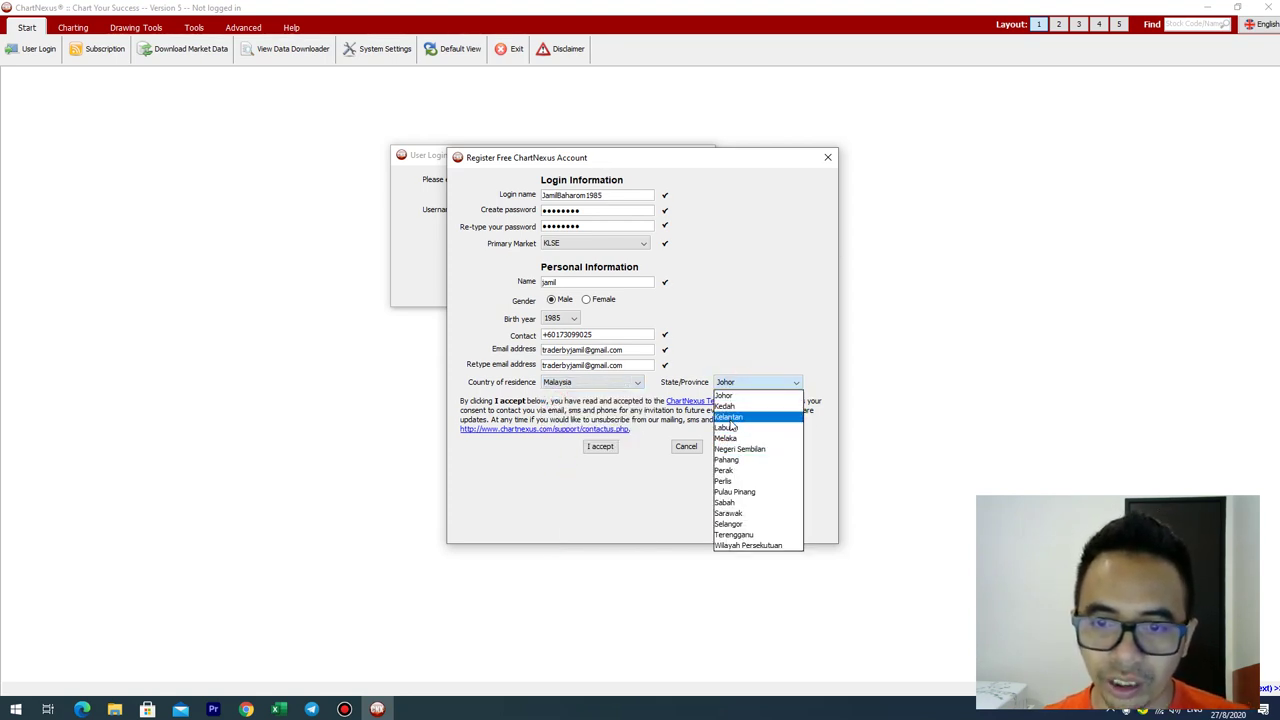
click(729, 407)
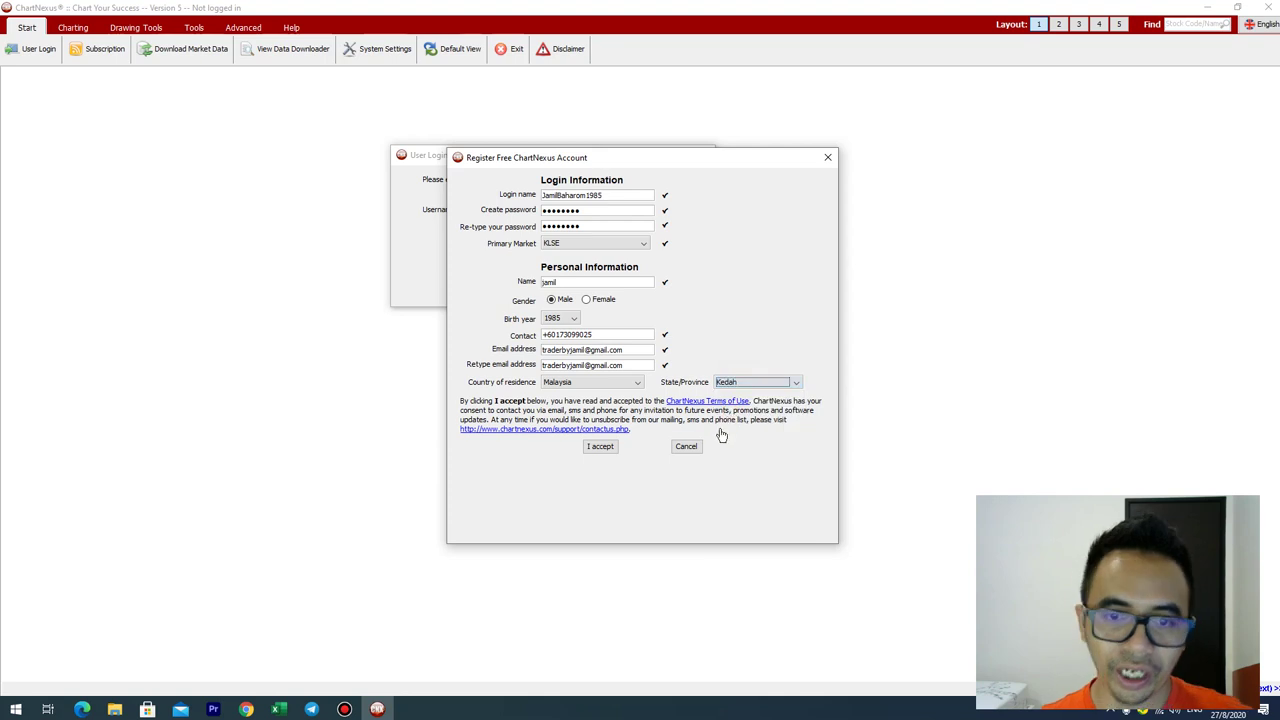
Step: Submit the registration twice, dismissing the email-already-registered error each time
click(601, 447)
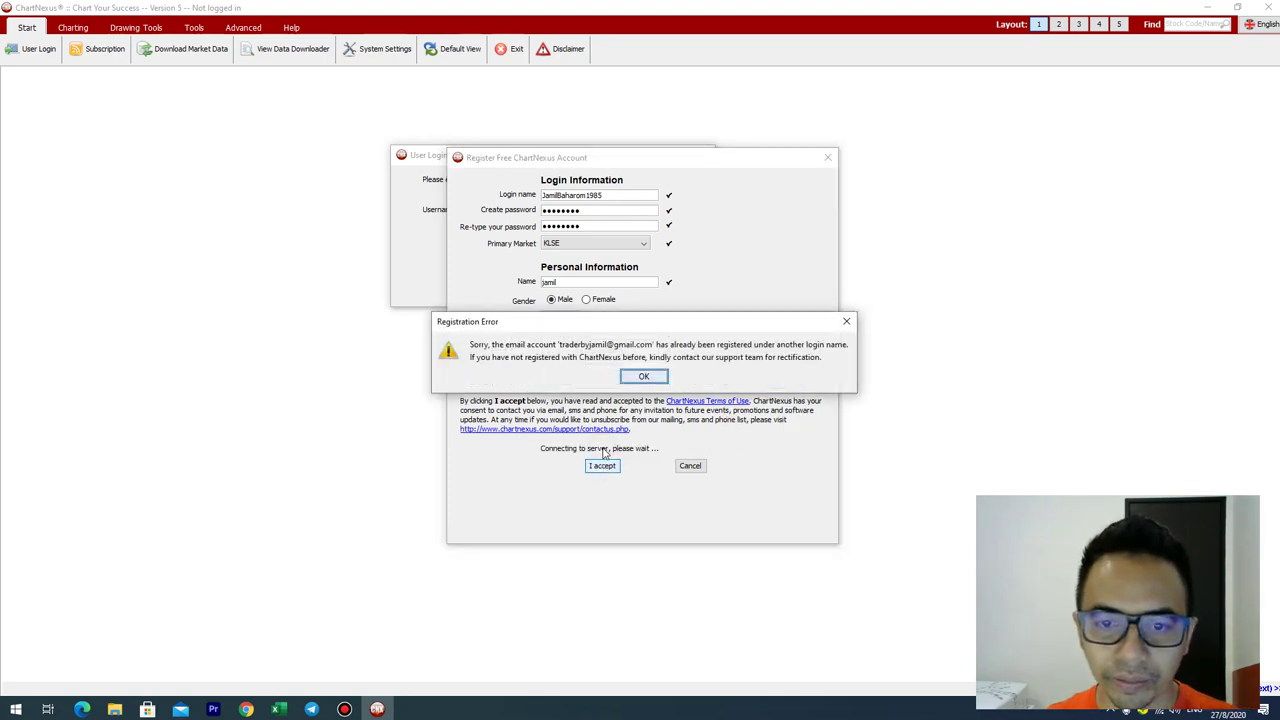
click(640, 378)
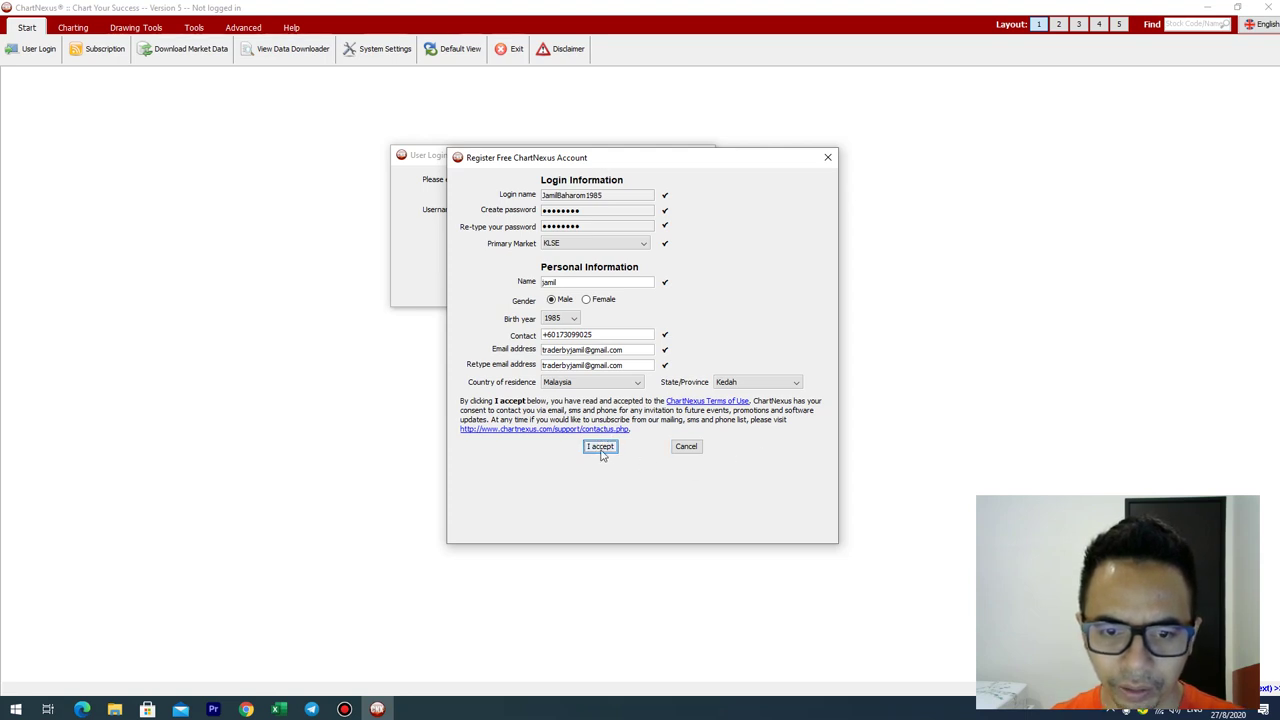
click(601, 447)
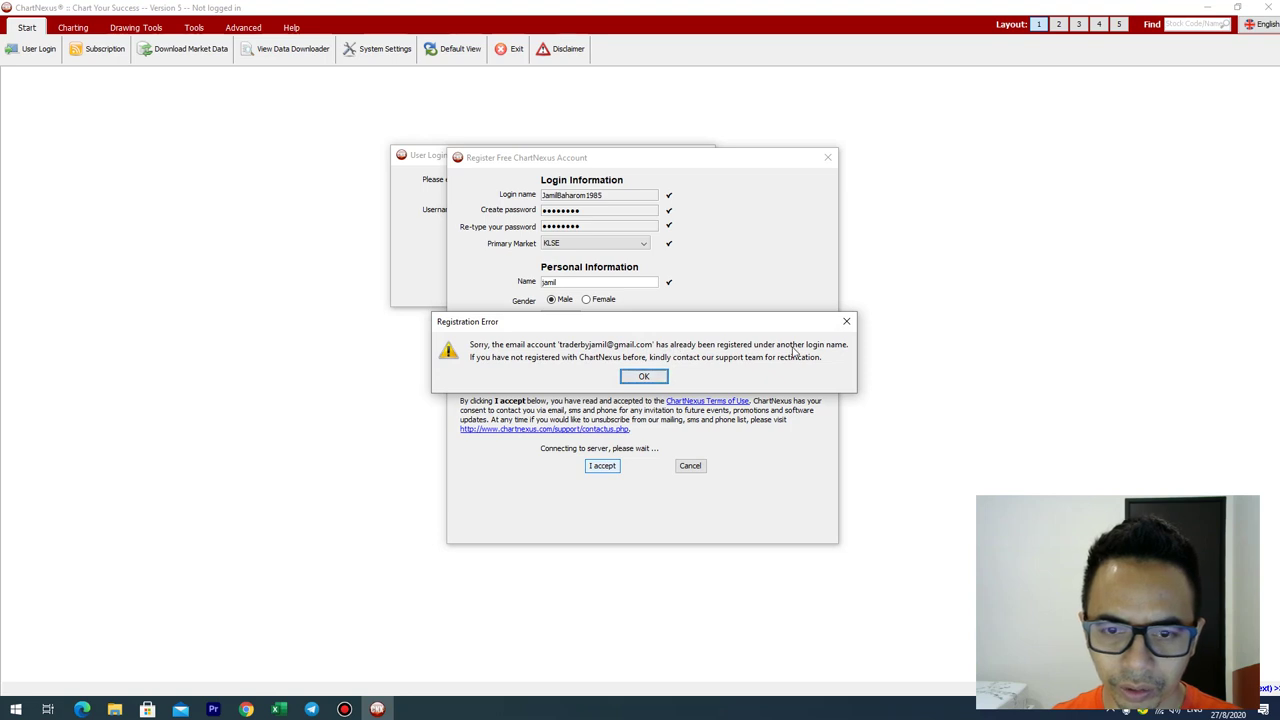
click(846, 321)
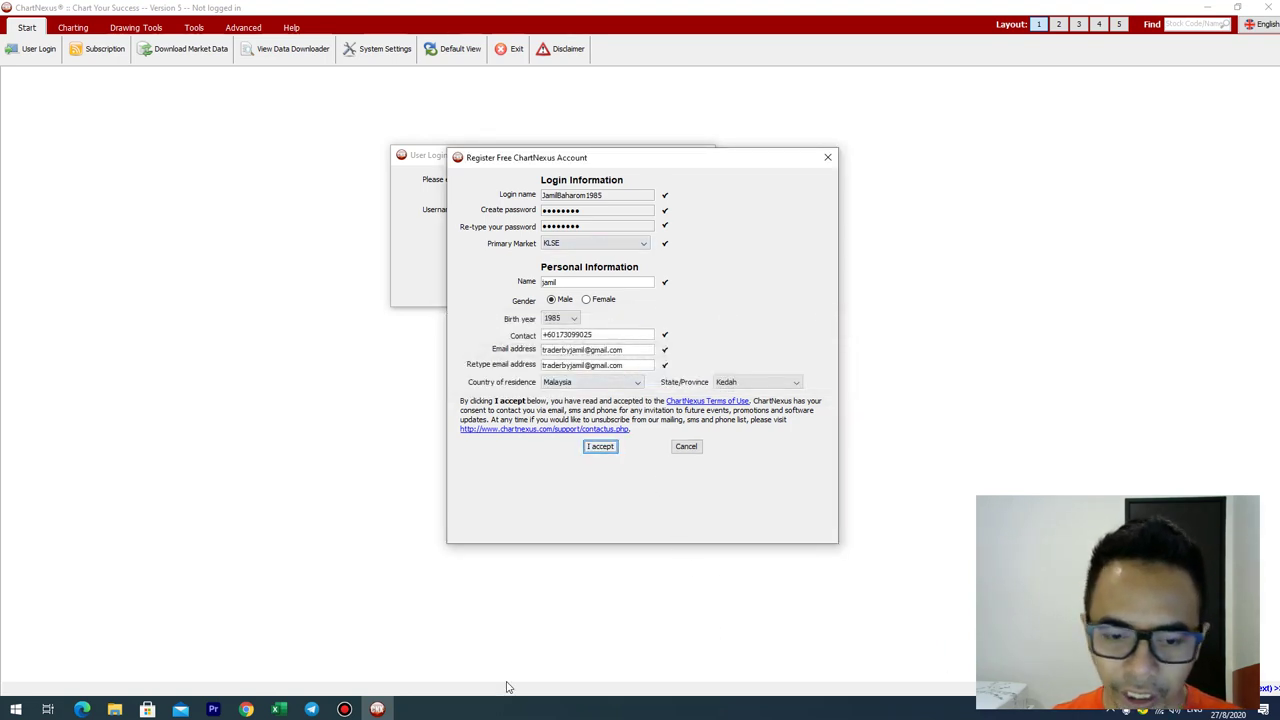
Step: Close the Register Free ChartNexus Account form, leaving the User Login dialog
click(344, 709)
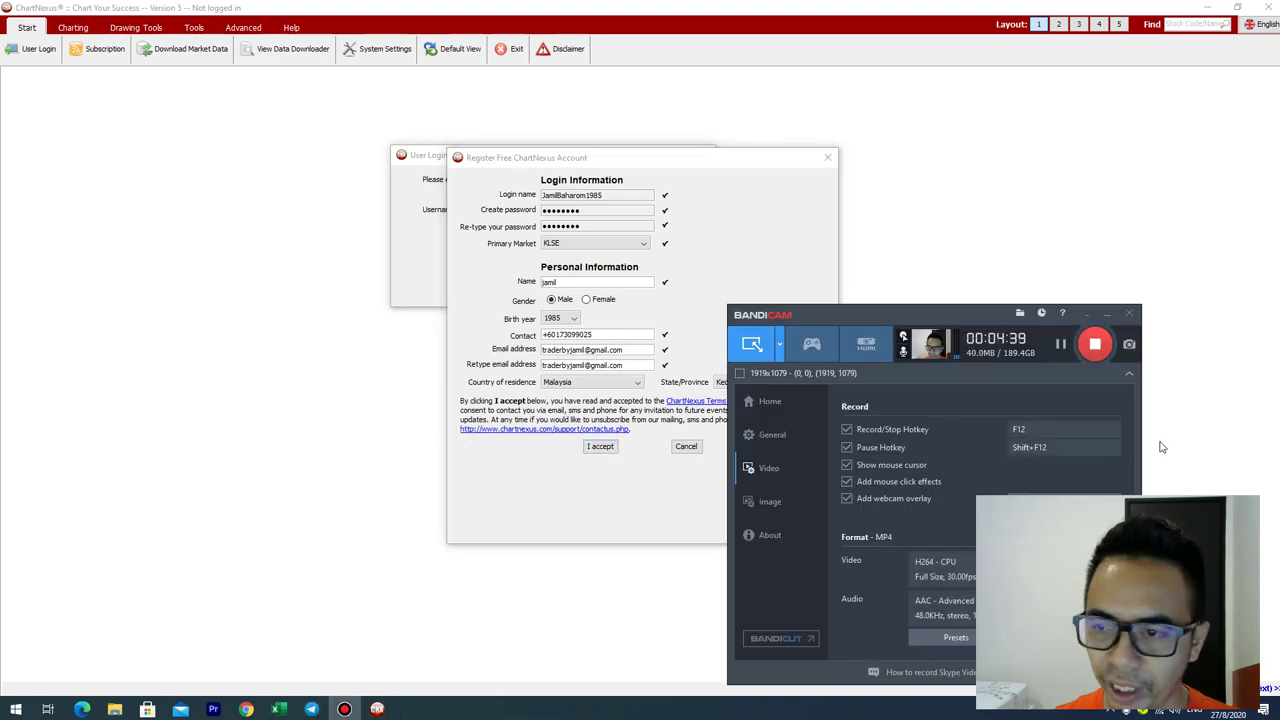
click(1046, 170)
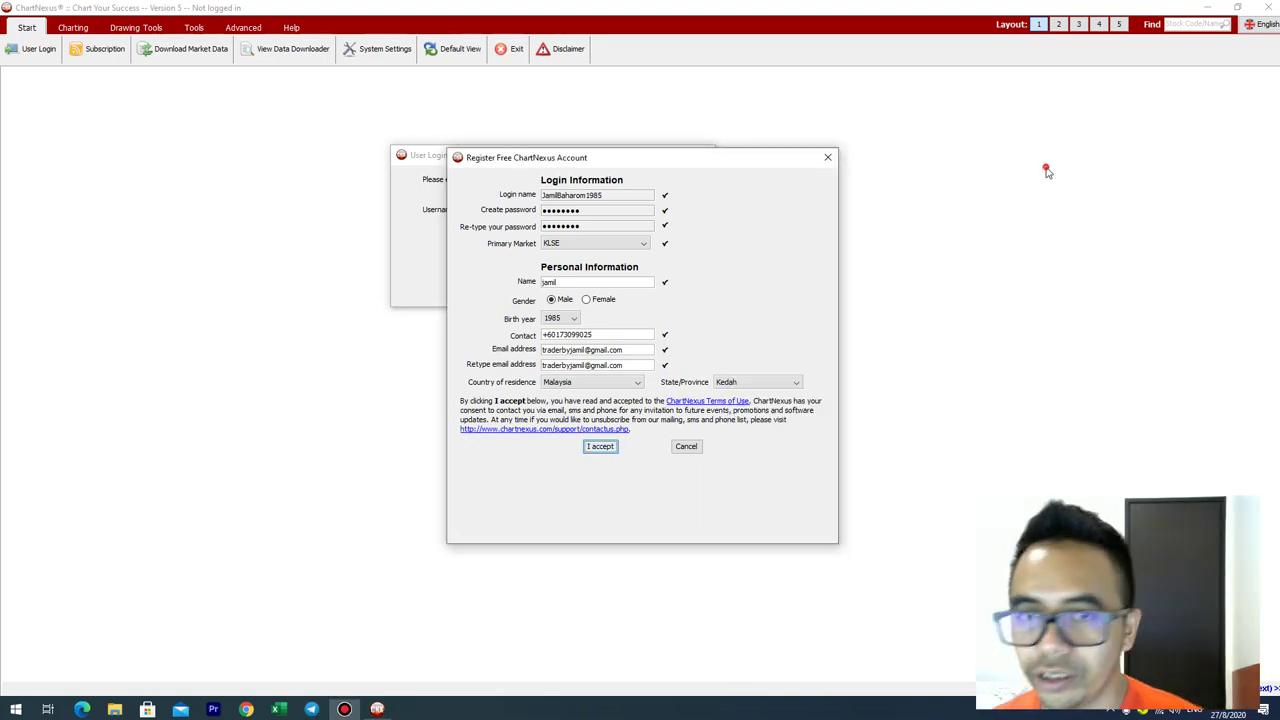
drag(629, 160, 523, 152)
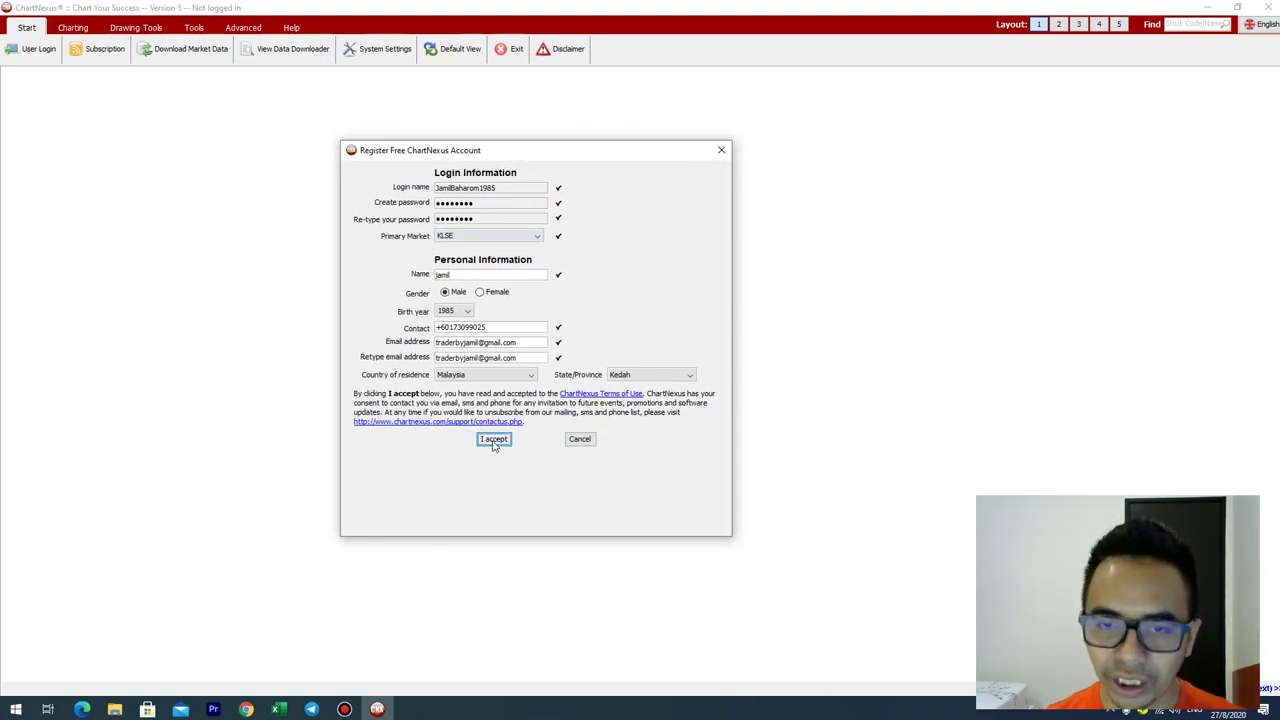
click(721, 150)
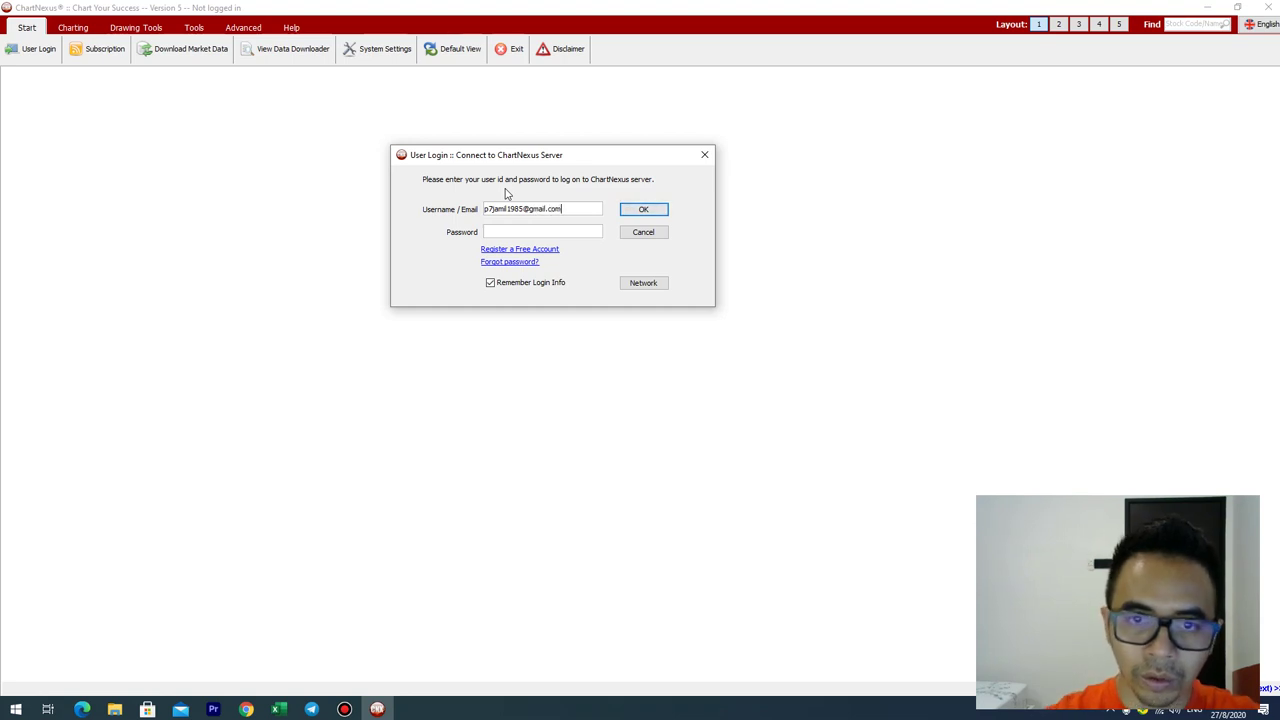
Step: Enter the account email and password and attempt login, dismissing the incorrect-password error
click(514, 233)
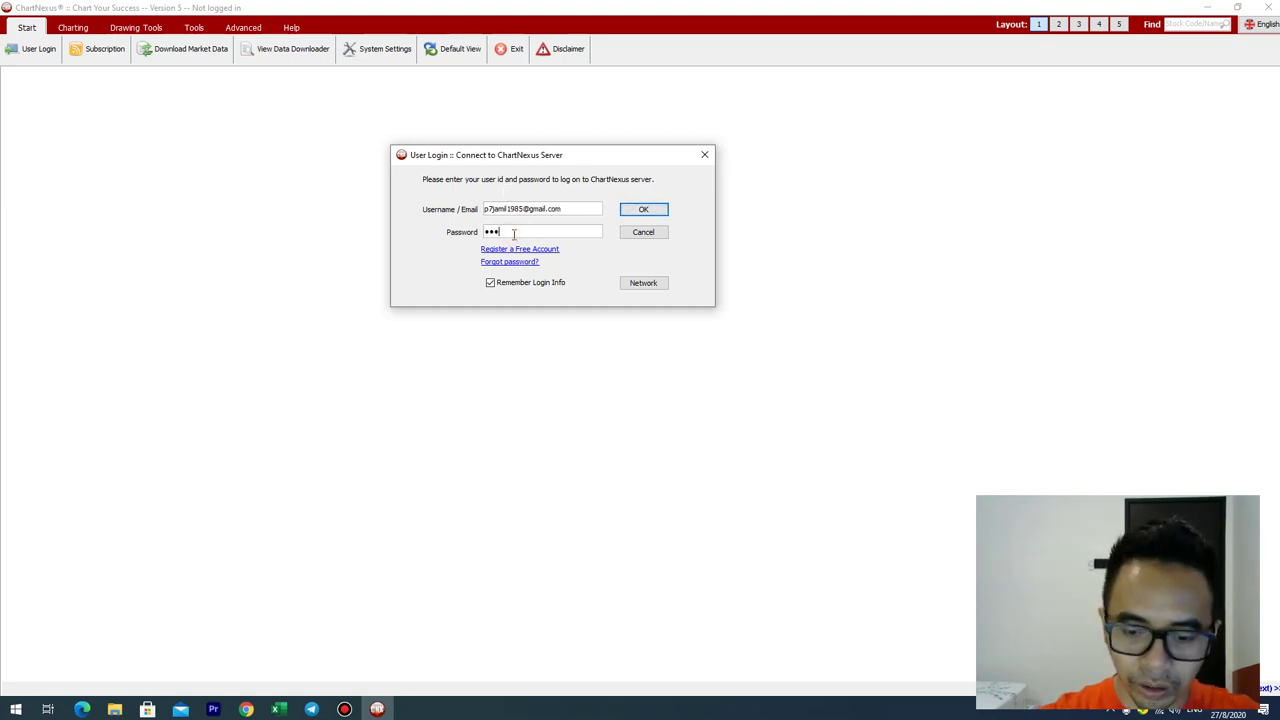
click(663, 213)
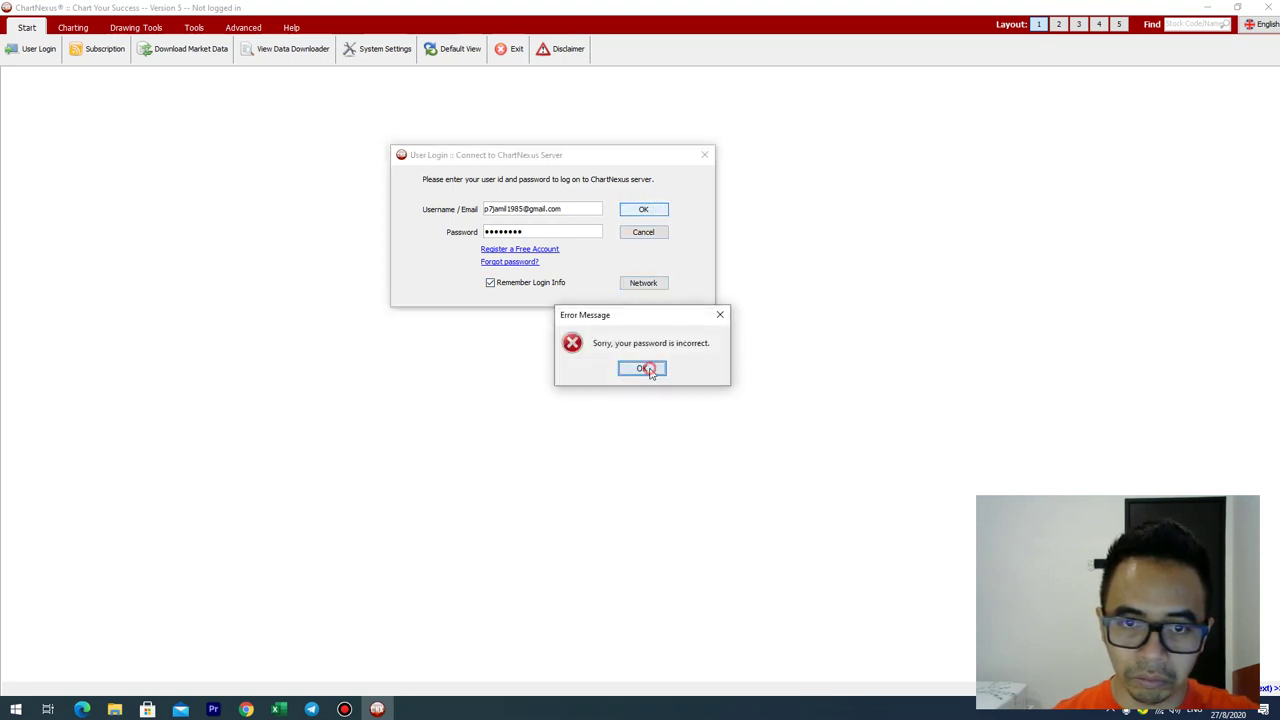
click(646, 366)
Step: Retype the corrected password, log in again, and bring the ChartNexus workspace back to the front
click(555, 232)
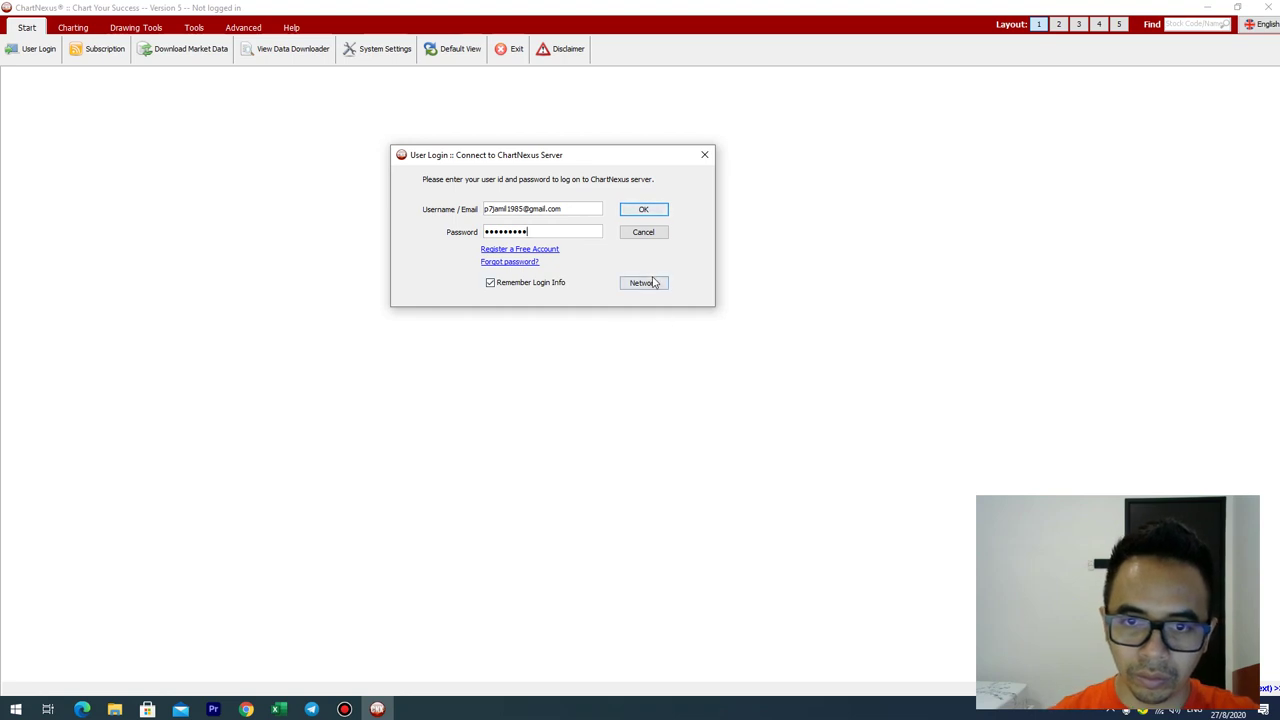
click(645, 213)
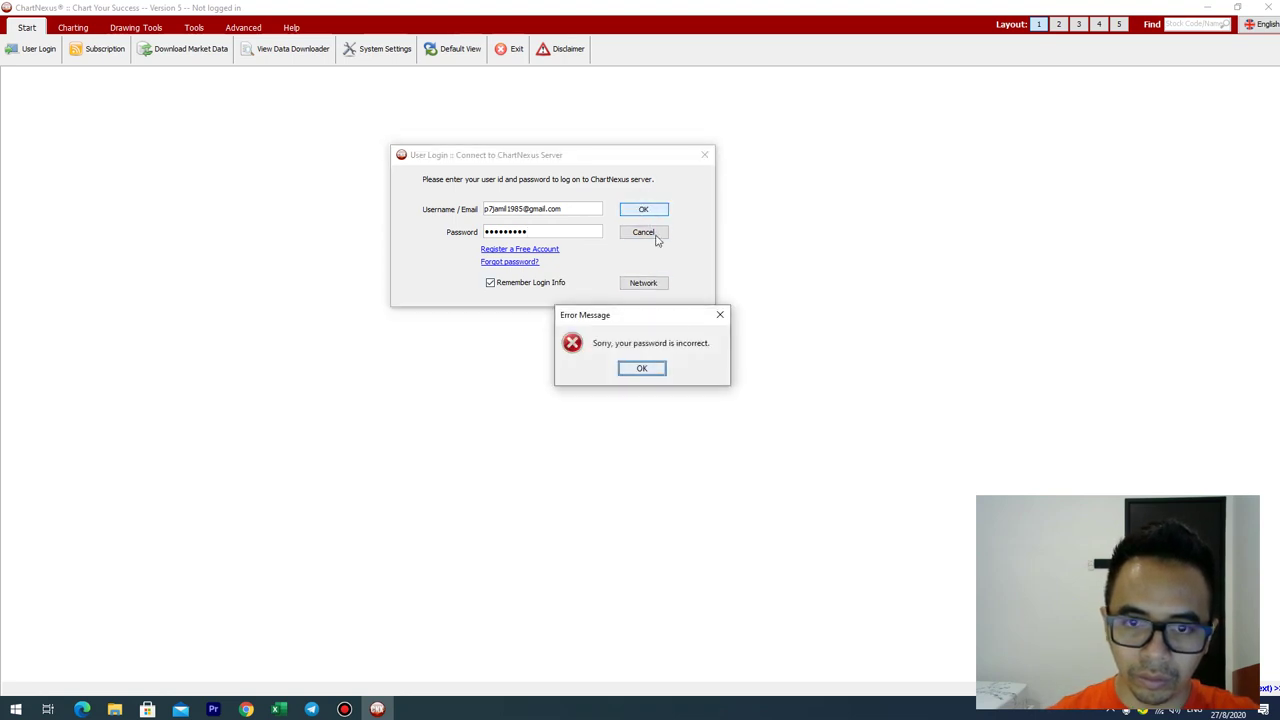
click(654, 369)
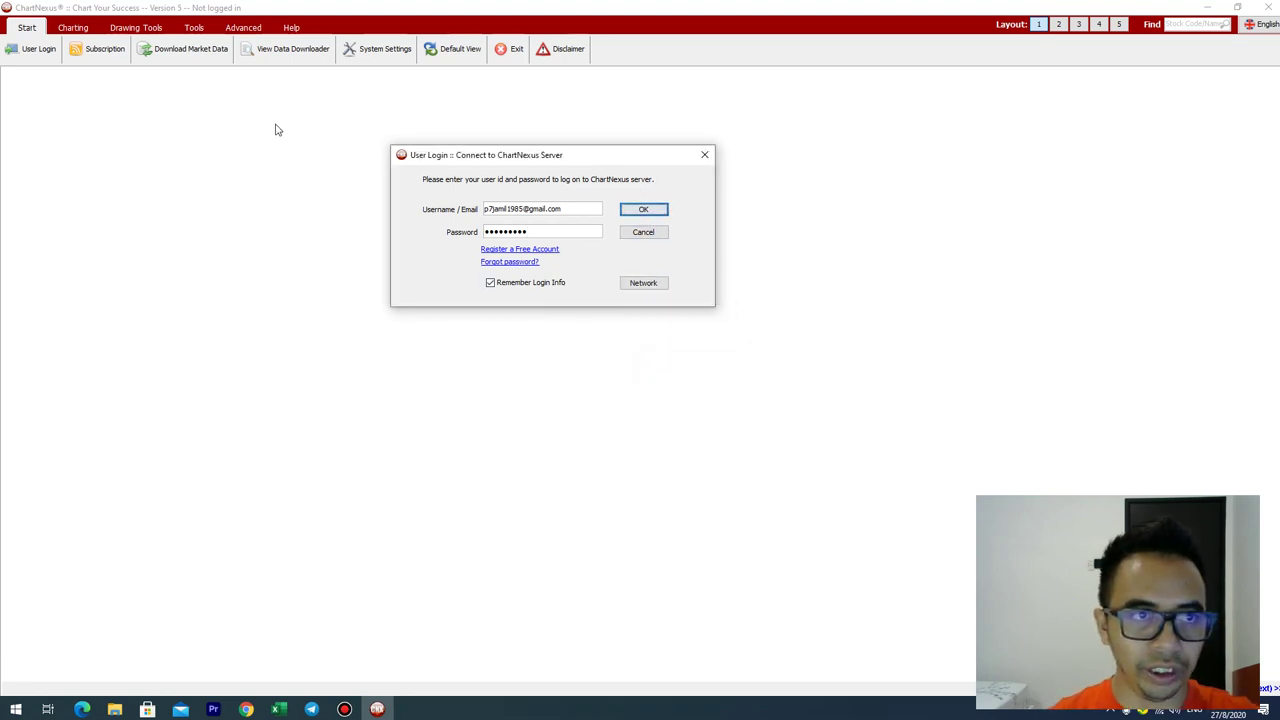
click(344, 709)
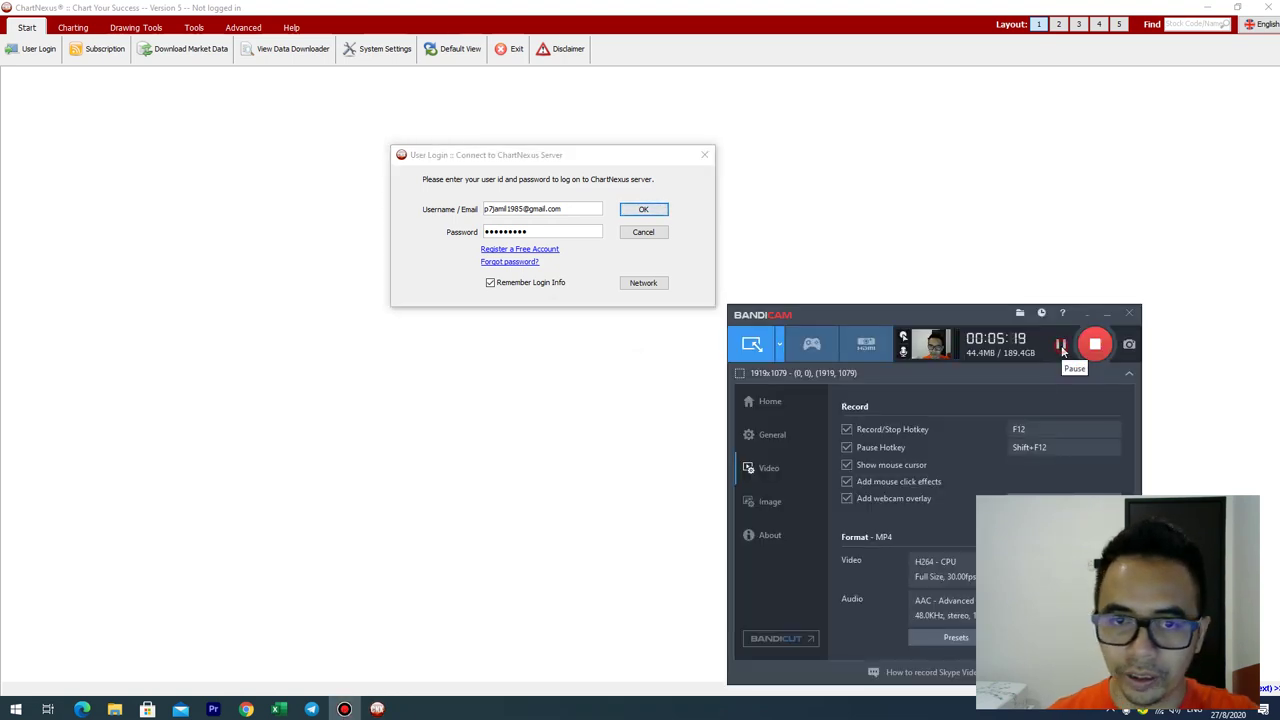
click(986, 240)
Step: Agree to configure data update settings and decline syncing settings from online storage
key(Return)
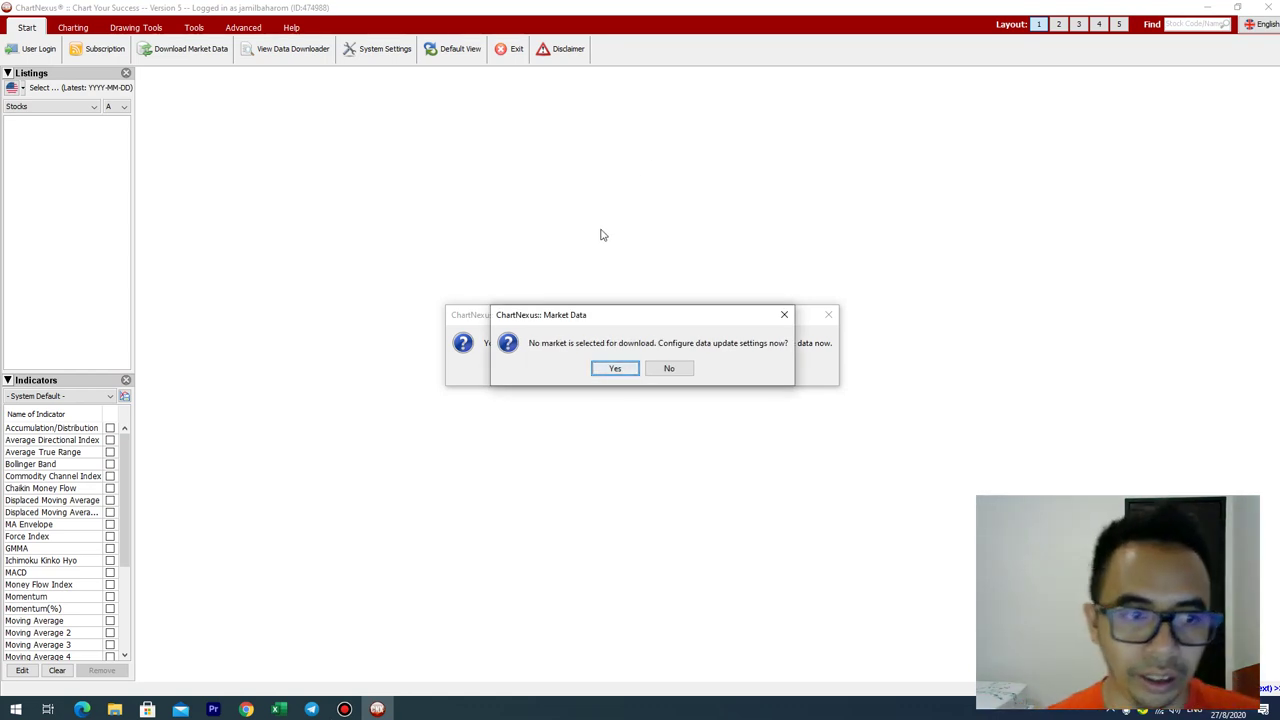
click(614, 368)
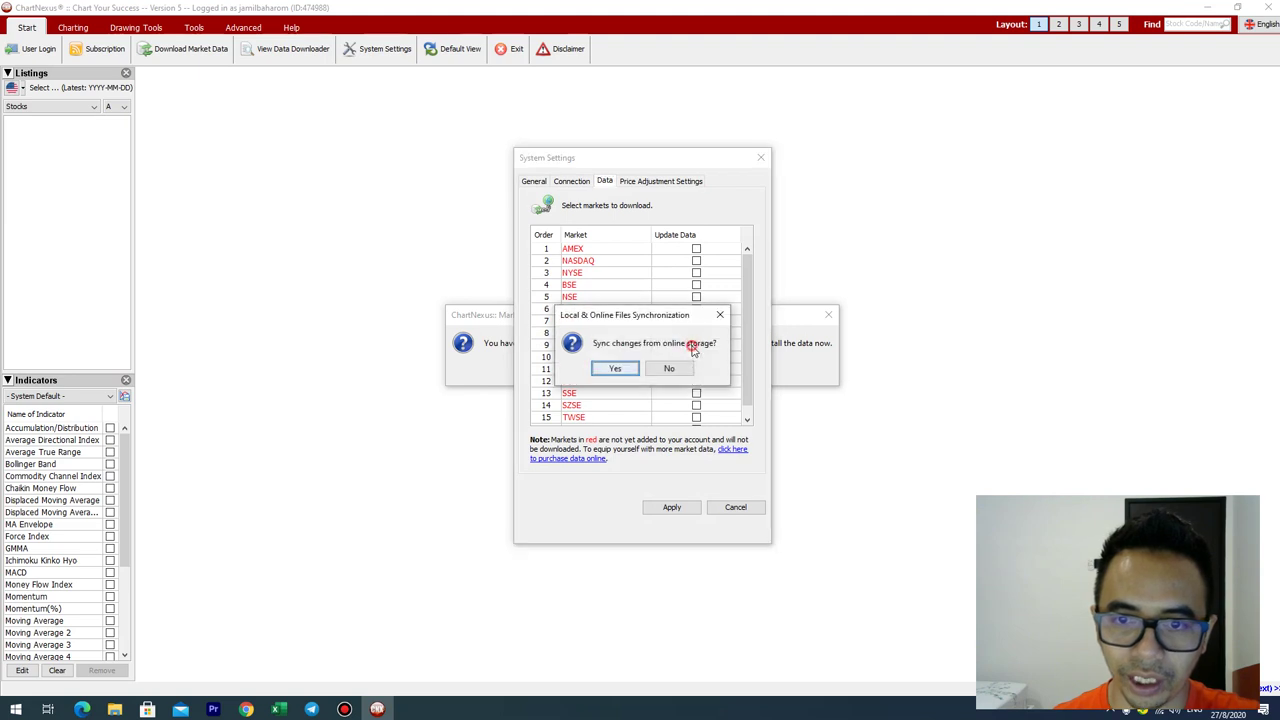
click(669, 369)
Step: Tick KLSE, apply, download 3 years of history up to 2020-08-27, then close EOD Data Update
click(696, 345)
click(696, 345)
click(696, 345)
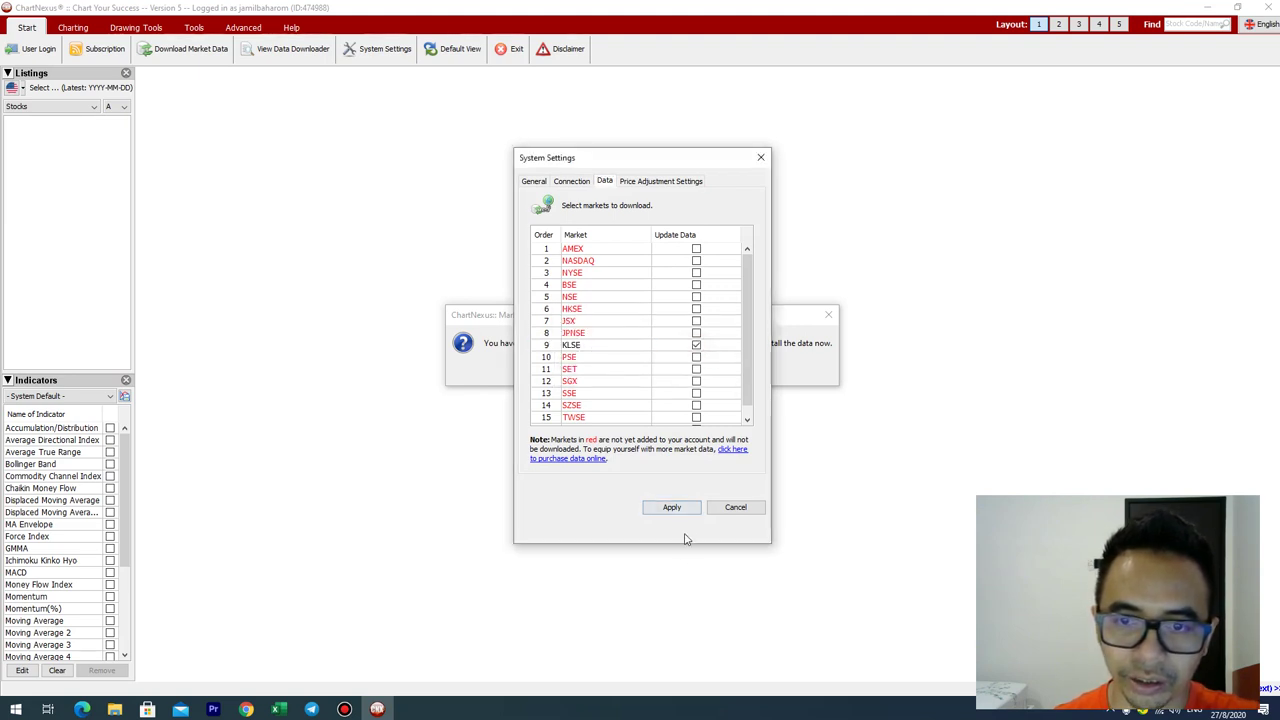
click(671, 507)
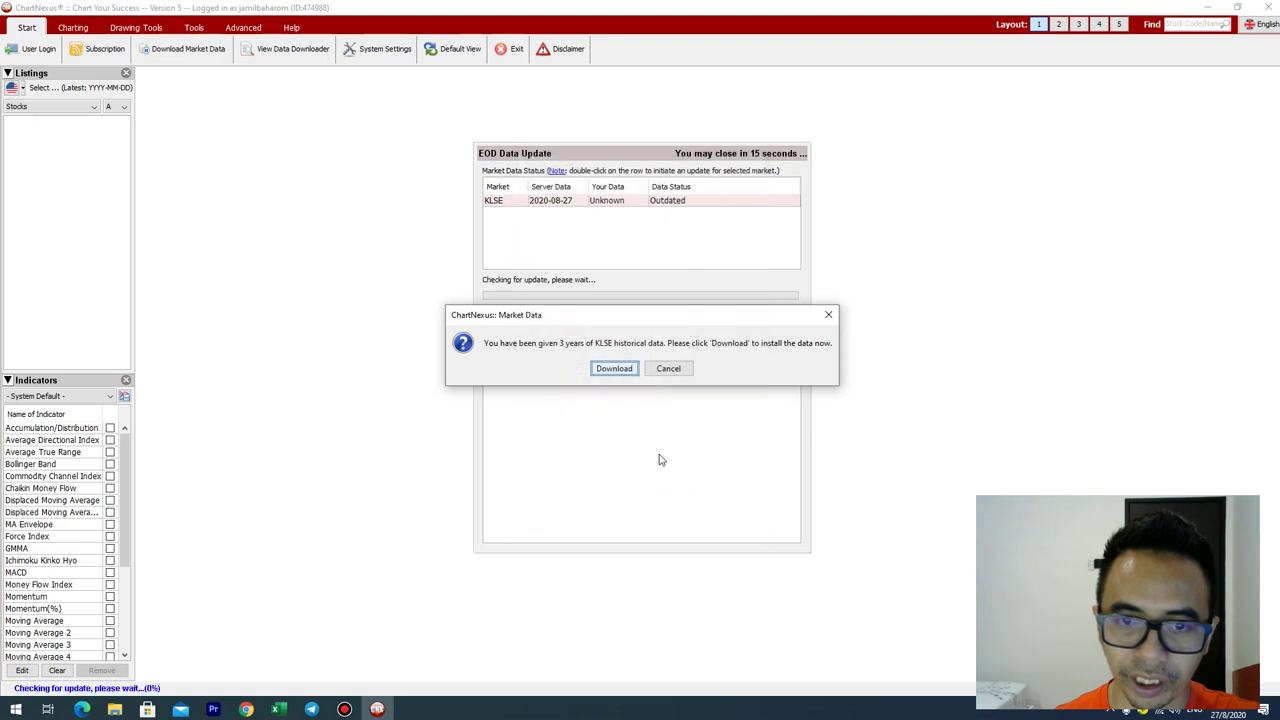
click(614, 369)
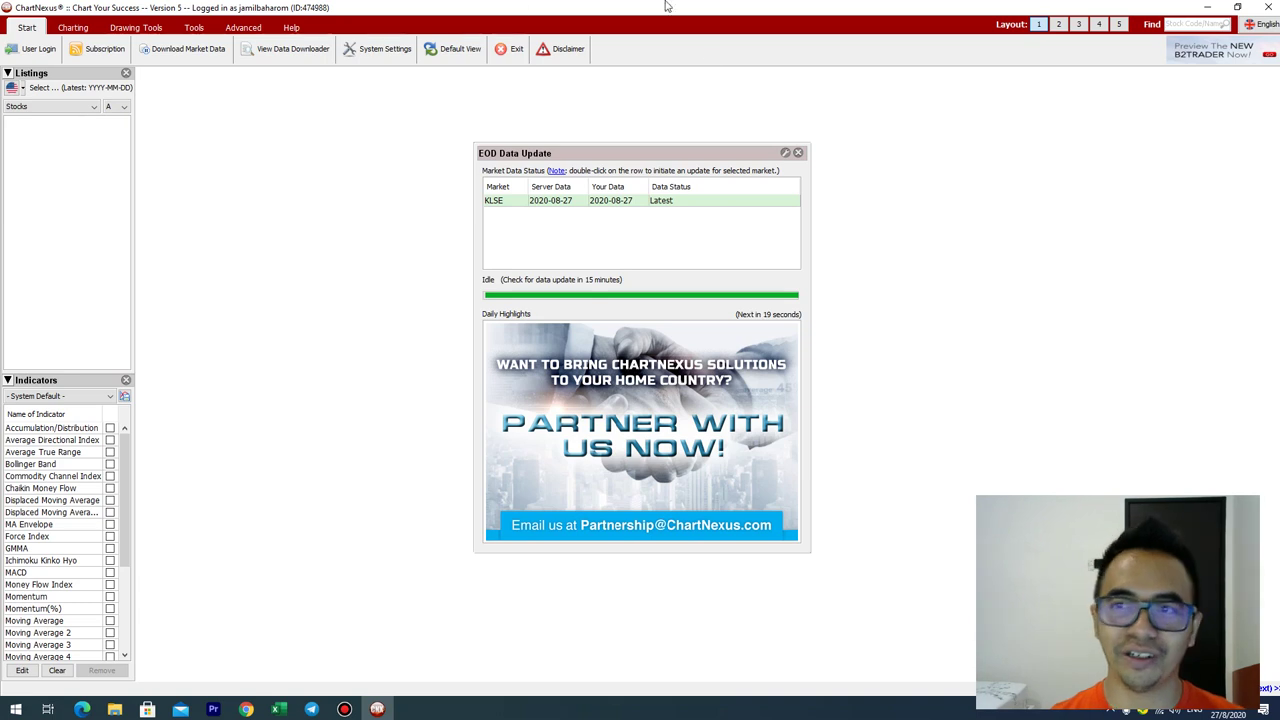
click(798, 153)
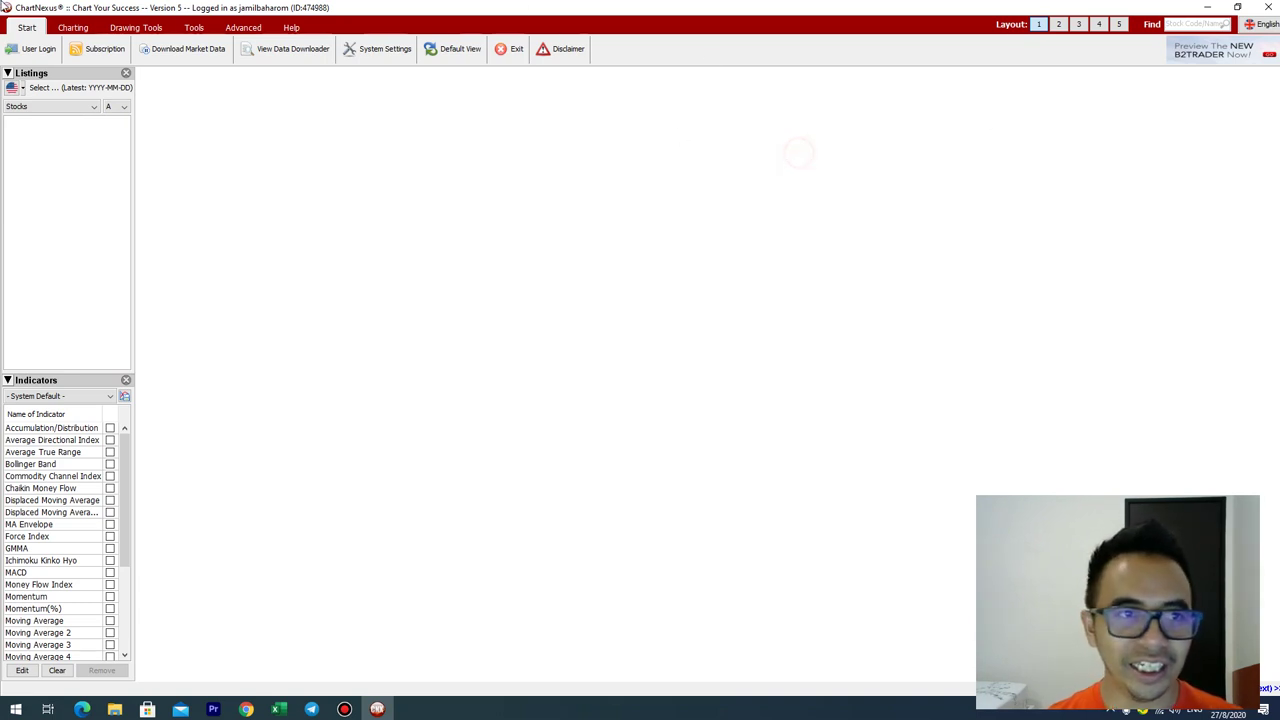
Step: Close Listings, find 'an' to open the KLSE ANCOMLB (0048) chart, and open its Color Settings
click(126, 73)
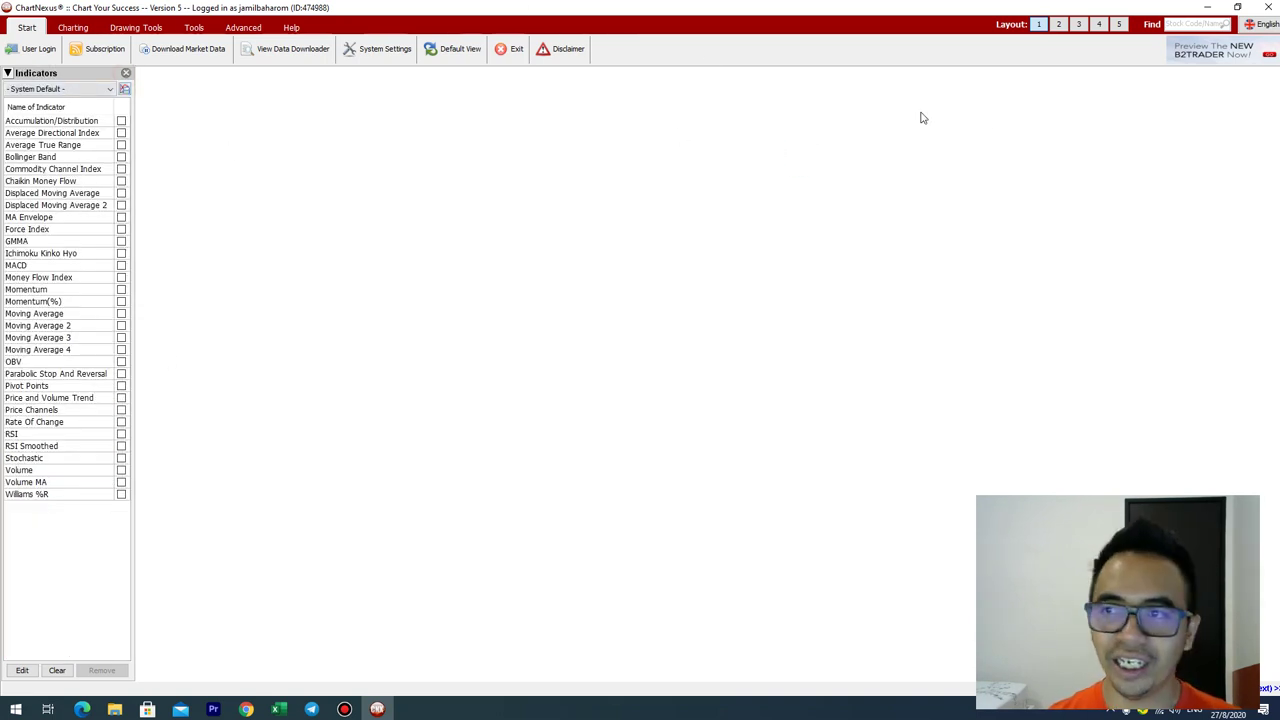
click(1190, 23)
text(ancom)
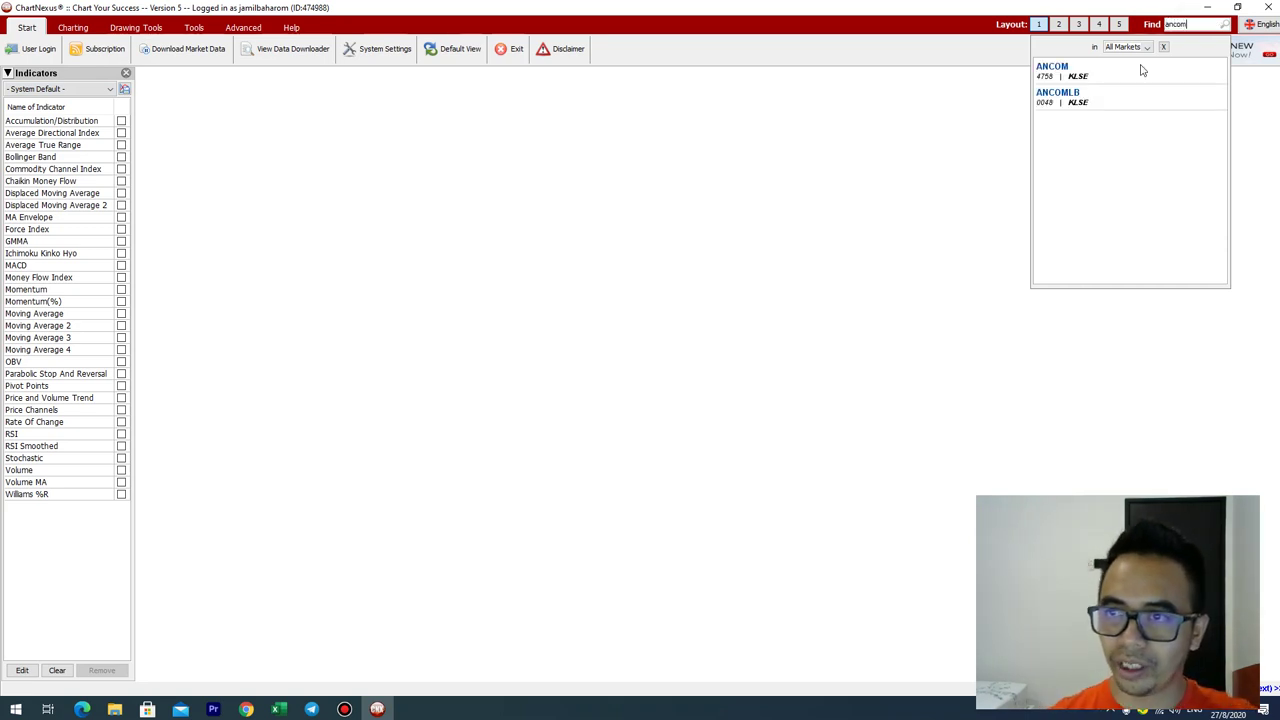
click(1120, 100)
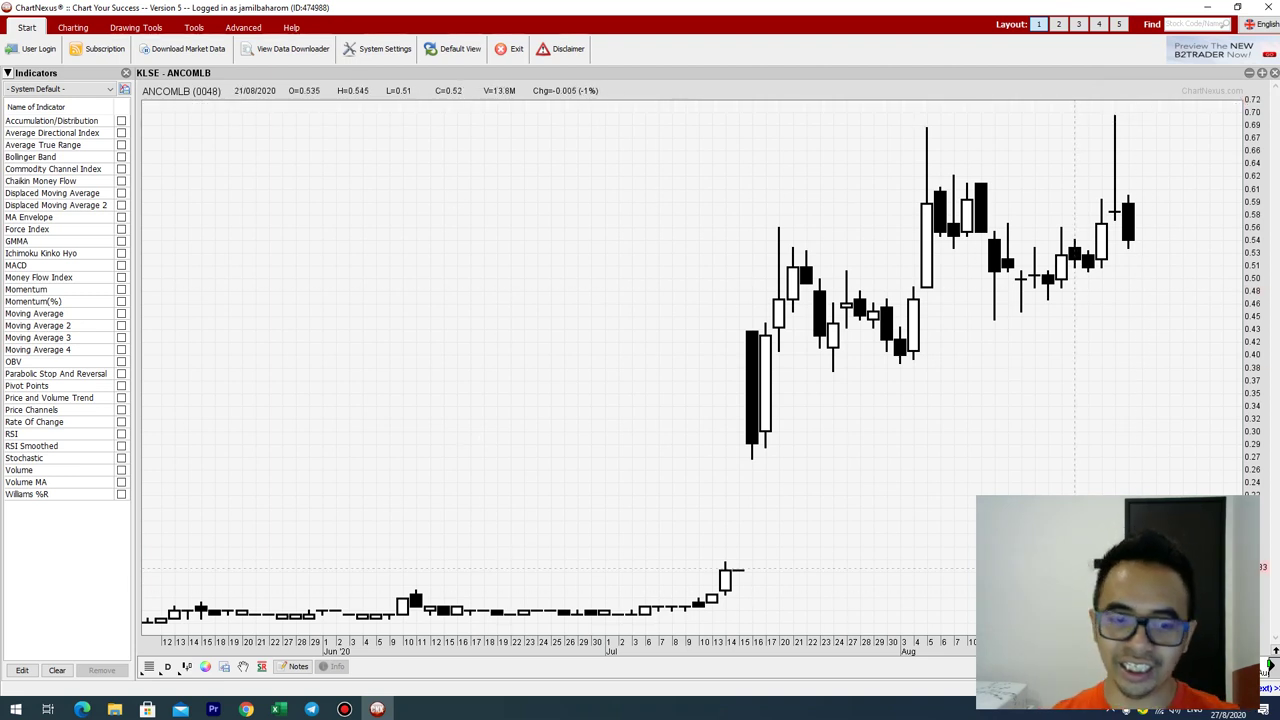
click(205, 666)
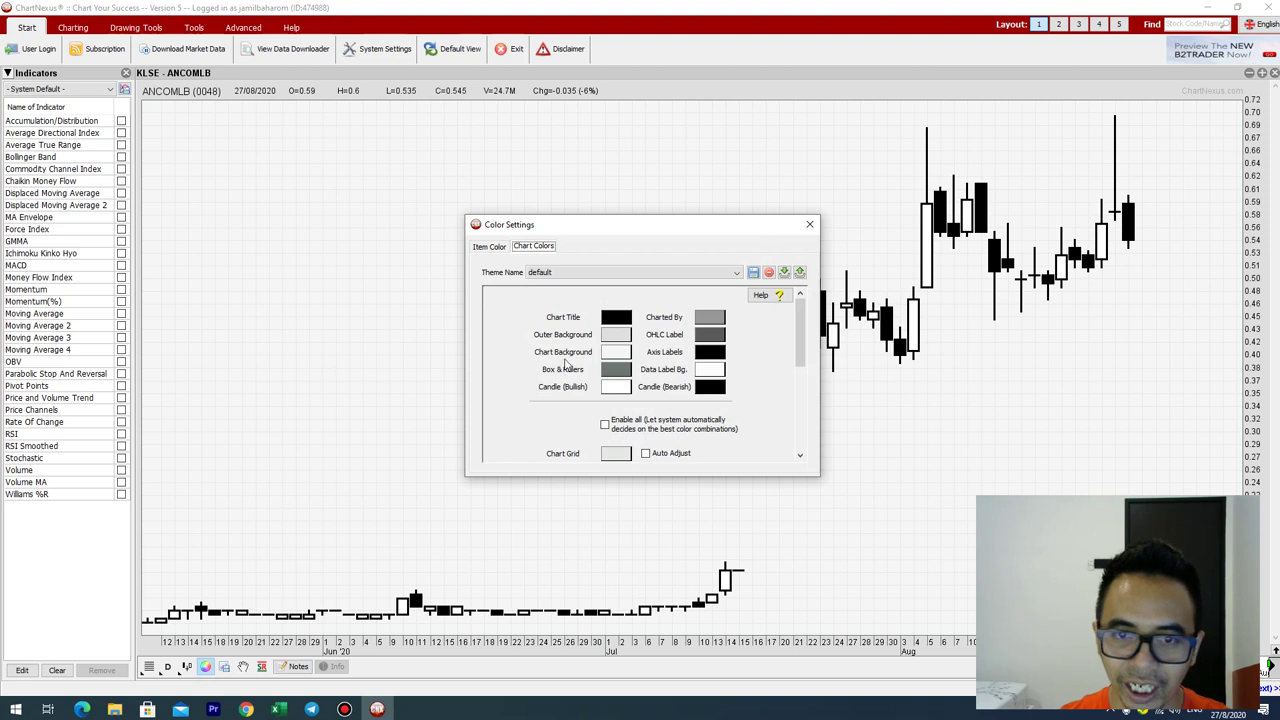
Step: Set Candle (Bullish) to a darker green and Candle (Bearish) to red, applying each
click(614, 392)
click(716, 318)
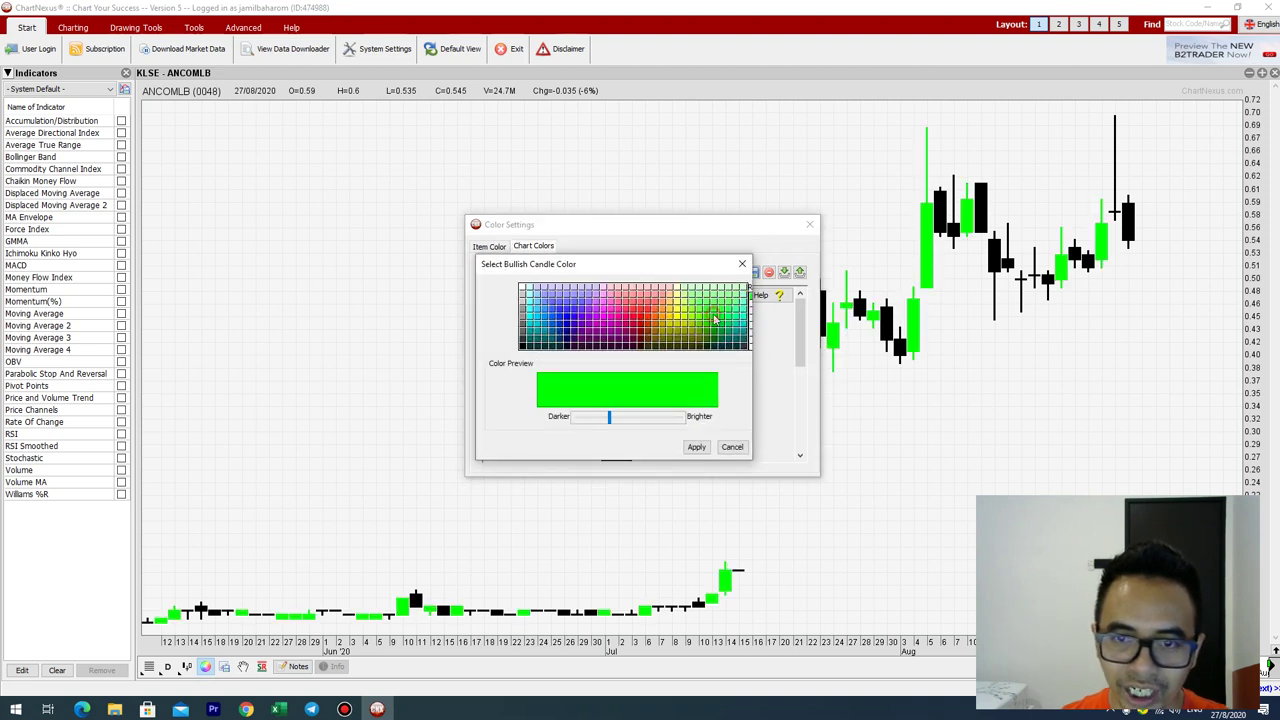
click(716, 316)
click(719, 327)
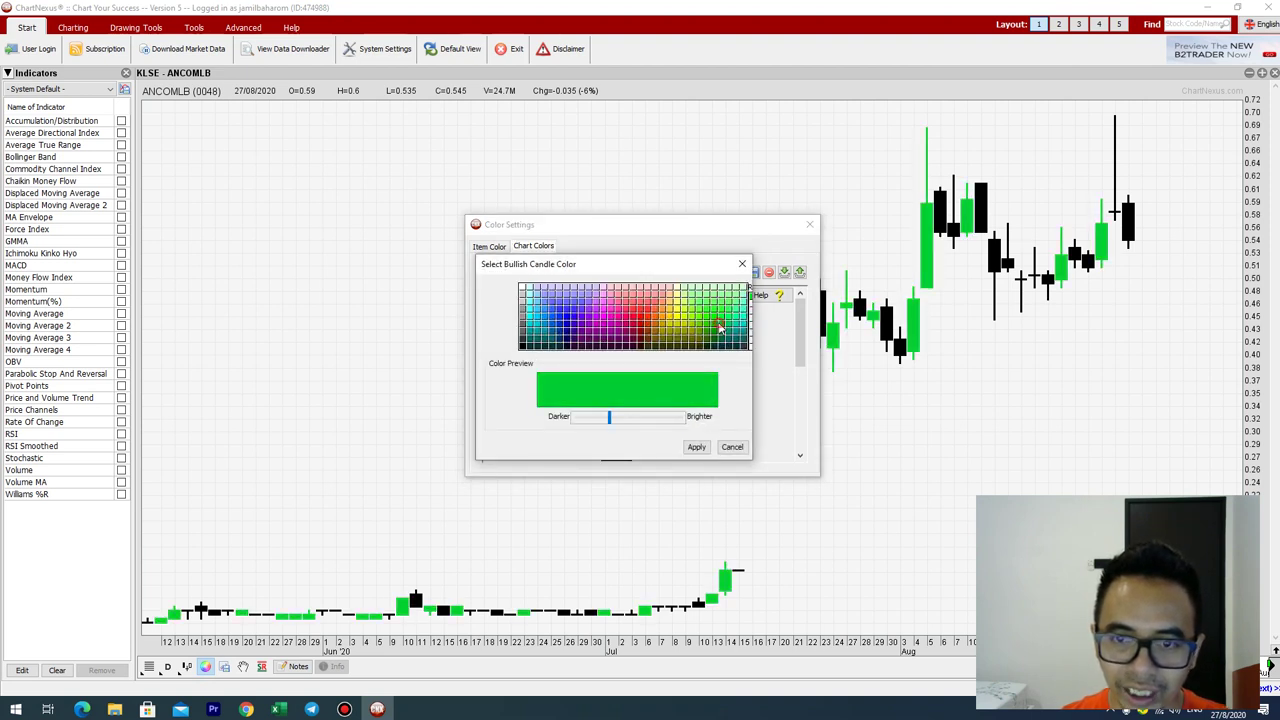
click(696, 447)
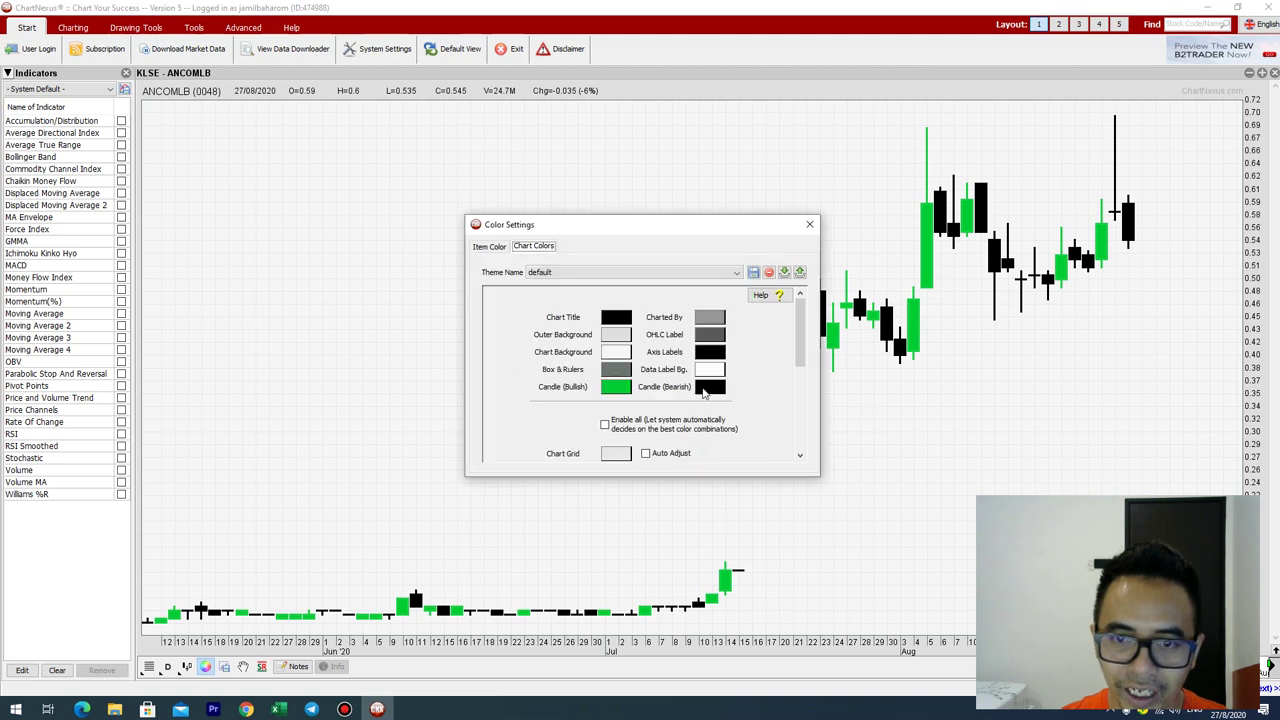
click(706, 391)
click(646, 317)
click(699, 447)
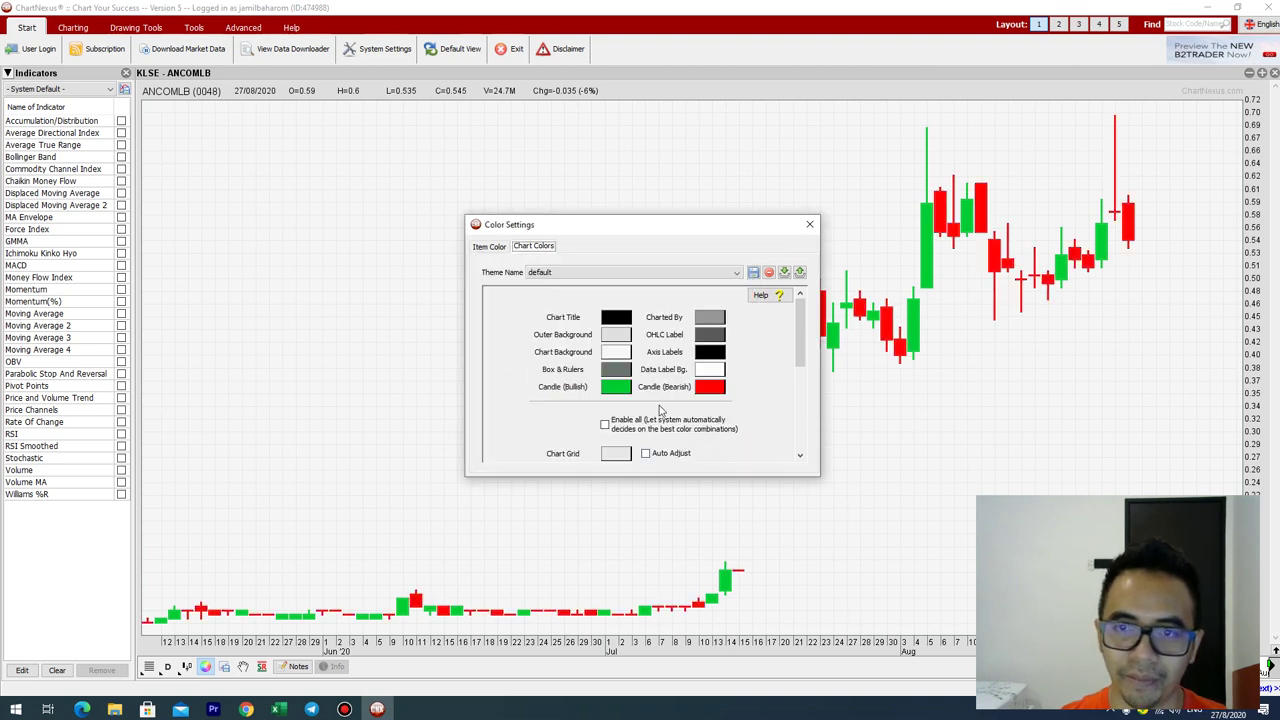
Step: Close Color Settings and save the colours as a new theme named 't'
click(810, 224)
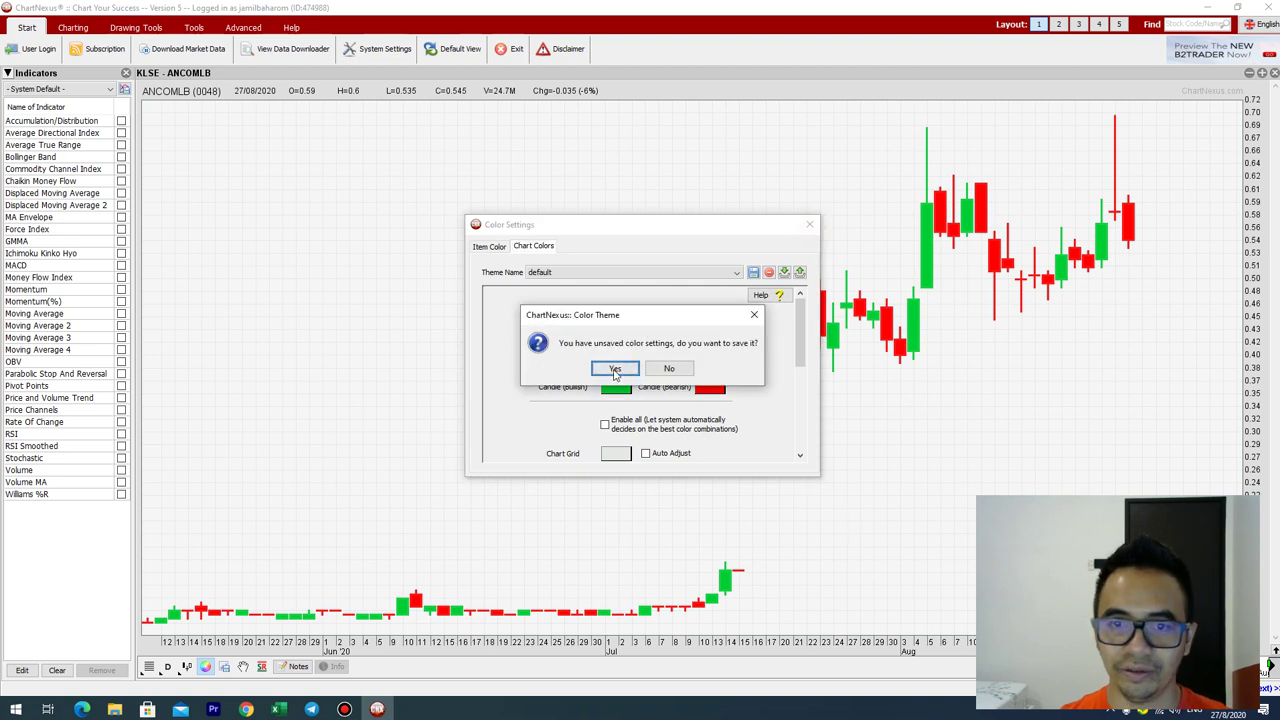
click(615, 369)
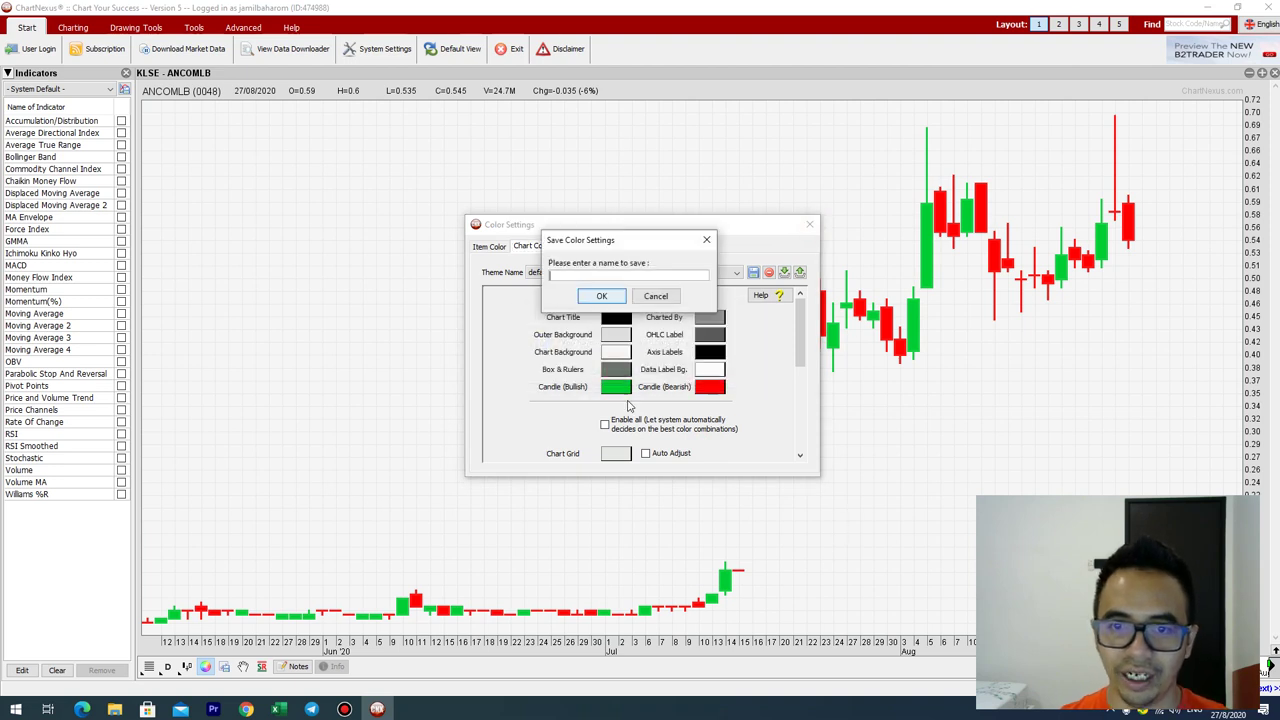
click(612, 296)
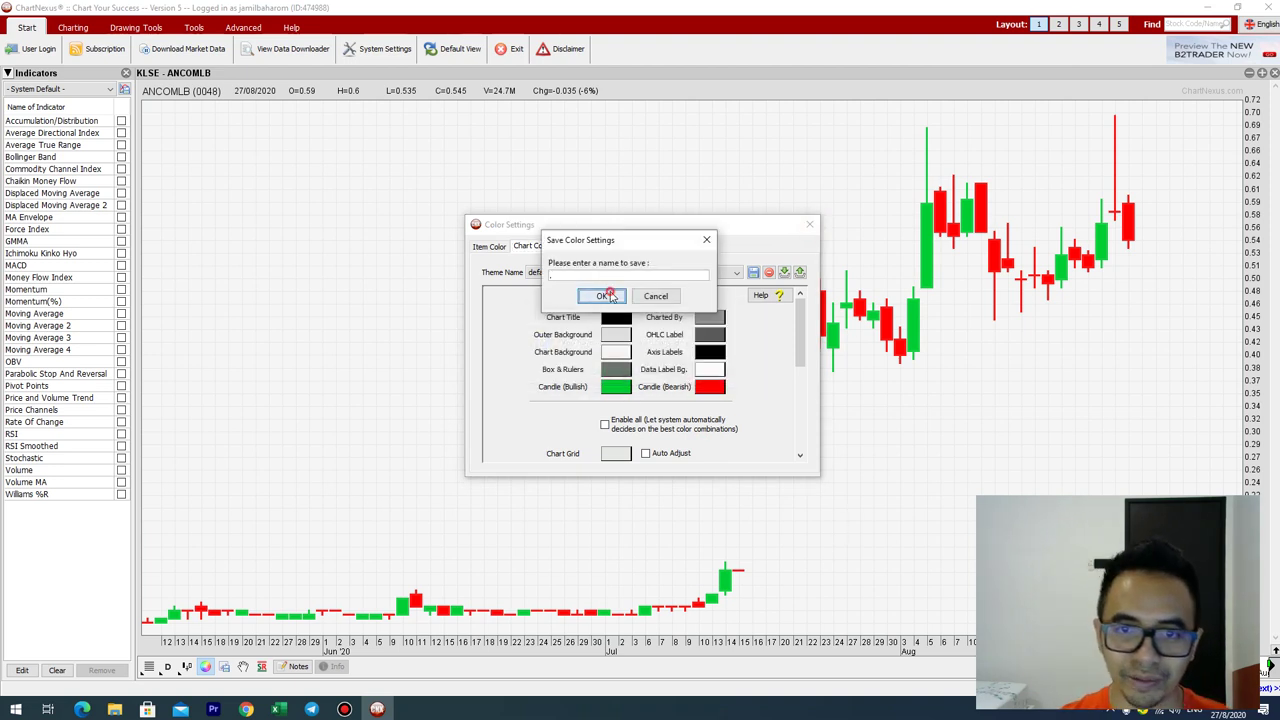
click(628, 307)
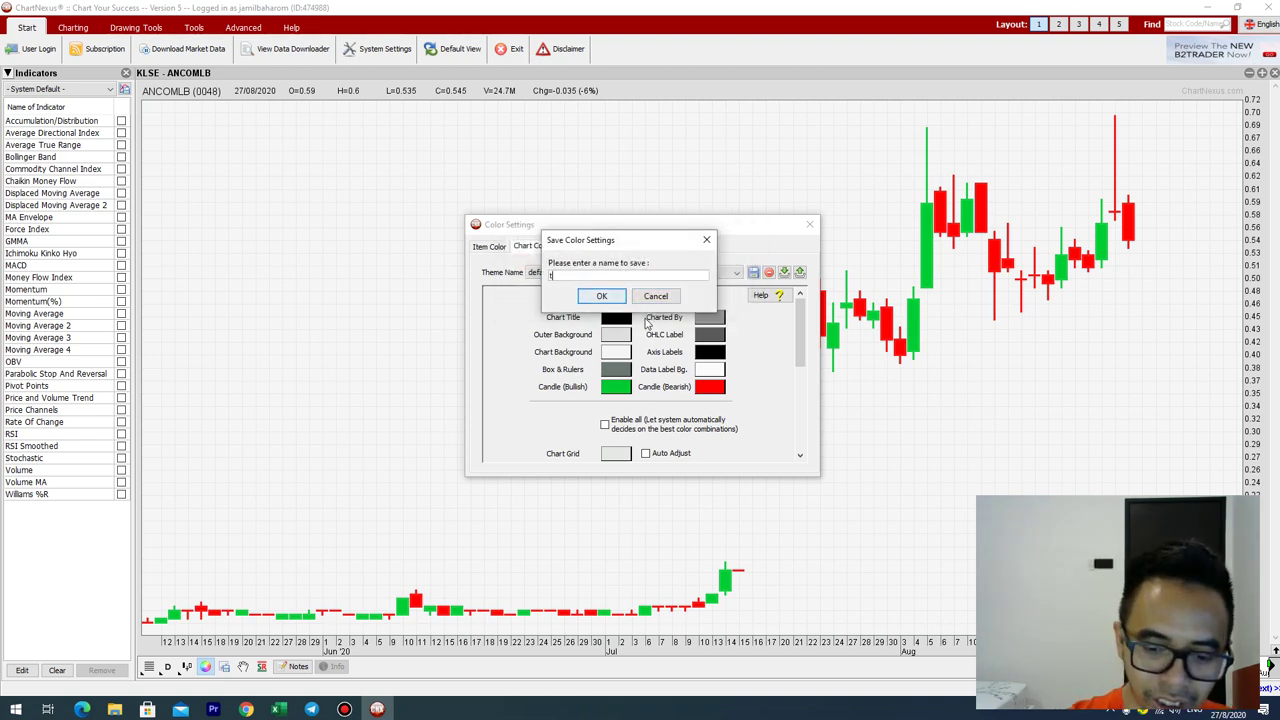
text(tj)
click(600, 300)
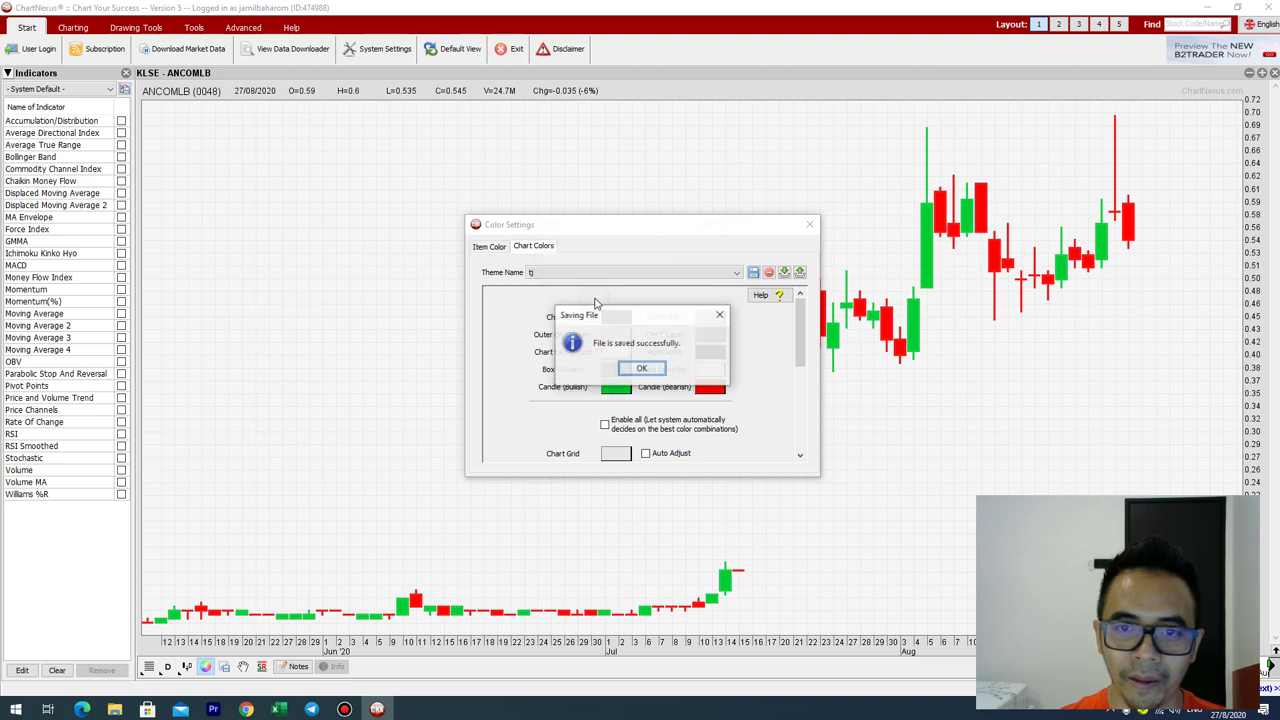
click(715, 370)
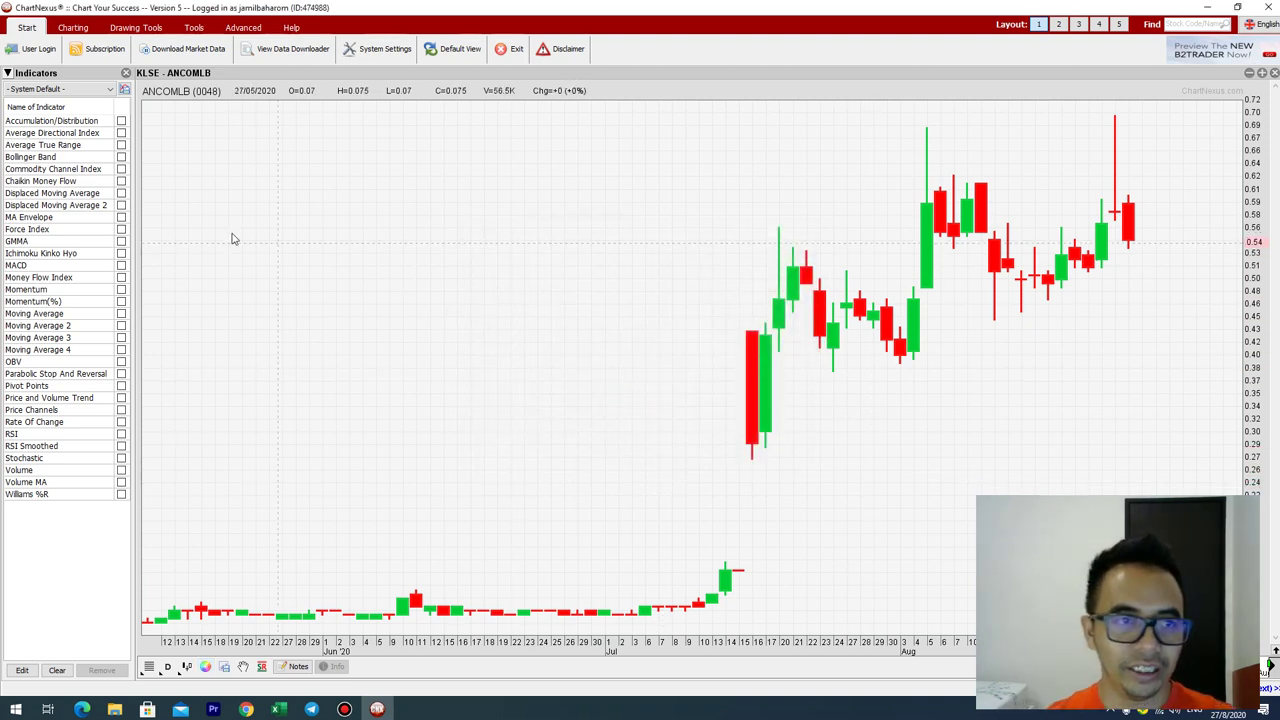
Step: Add the Volume indicator beneath the ANCOMLB candles, then bring up the Bandicam recorder
click(125, 73)
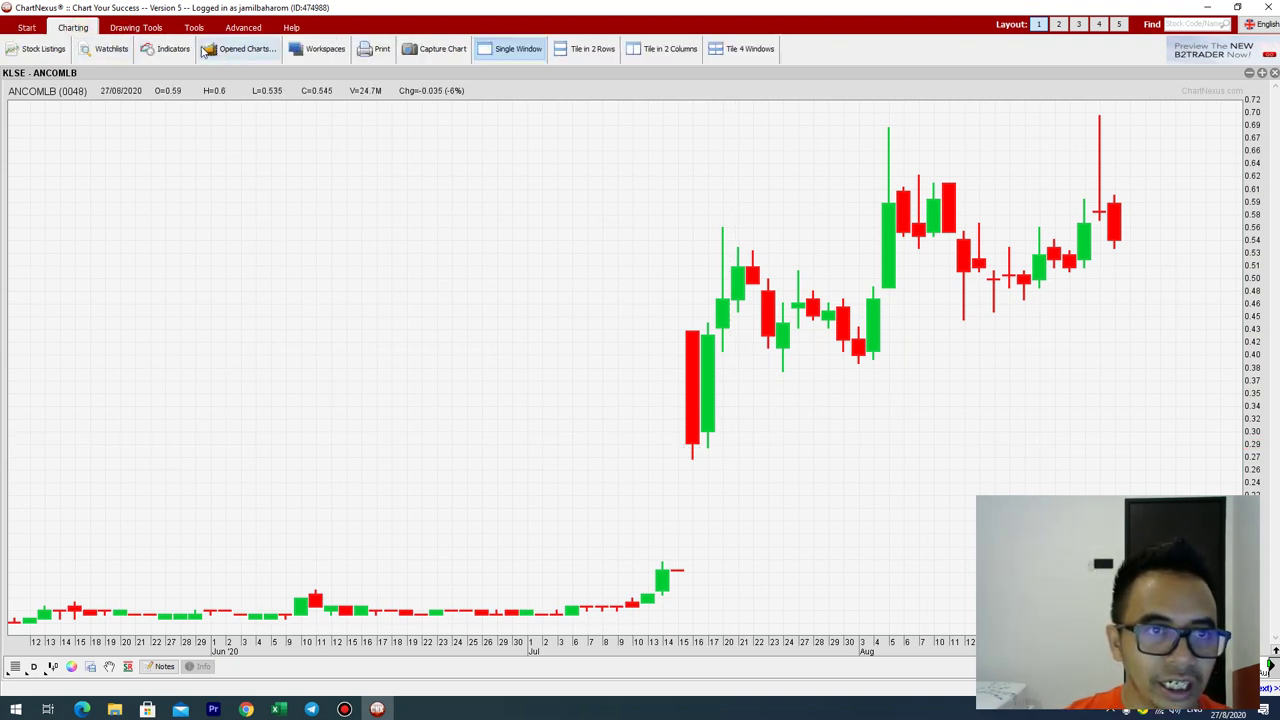
click(166, 48)
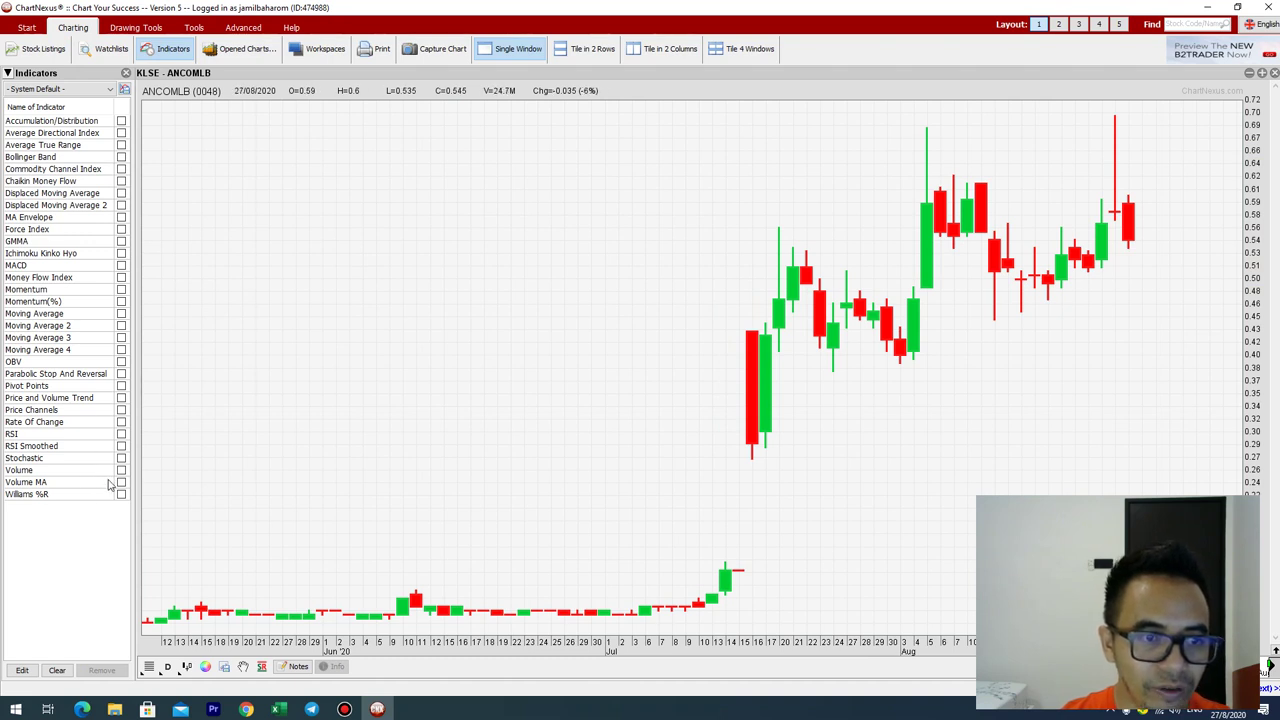
click(121, 470)
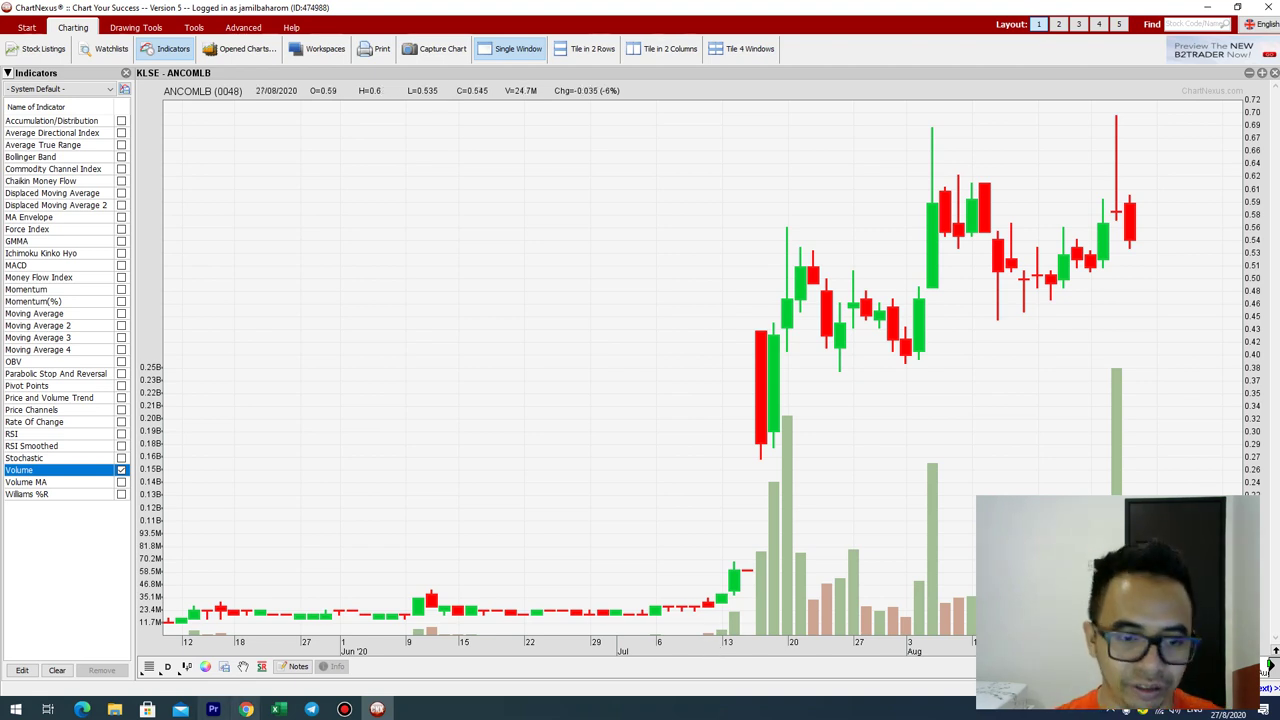
click(347, 710)
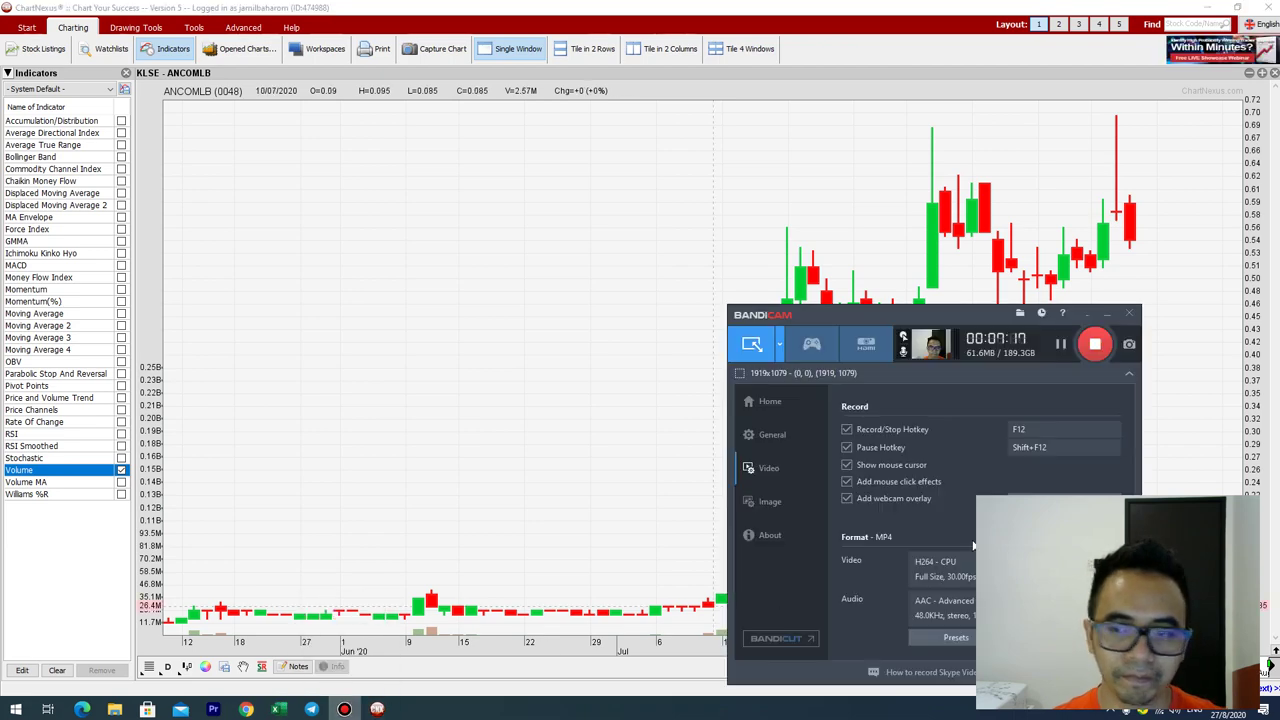